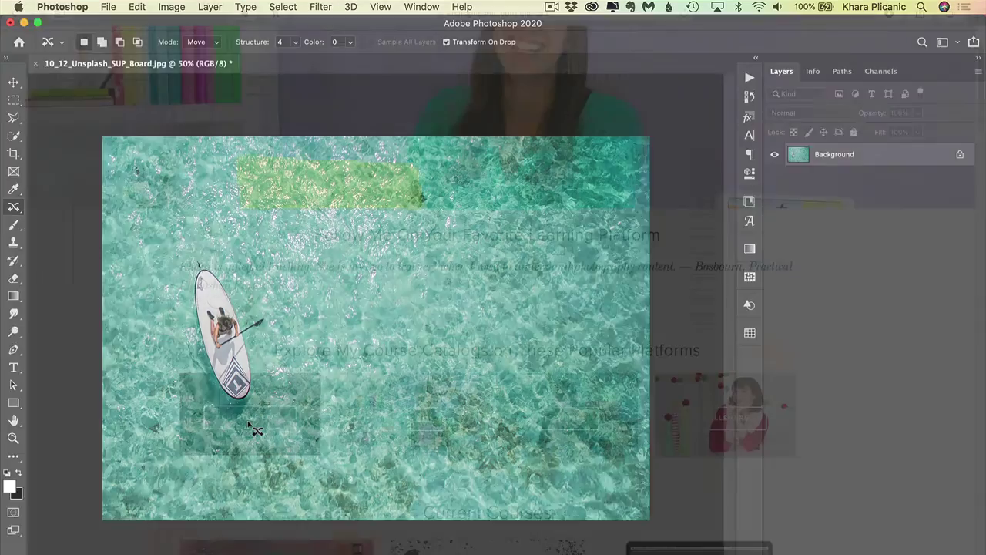
Step: Scroll the instructor's classes page down to the course catalogues
{"action": "scroll", "coordinate": [493, 289], "scroll_direction": "down", "scroll_amount": 3}
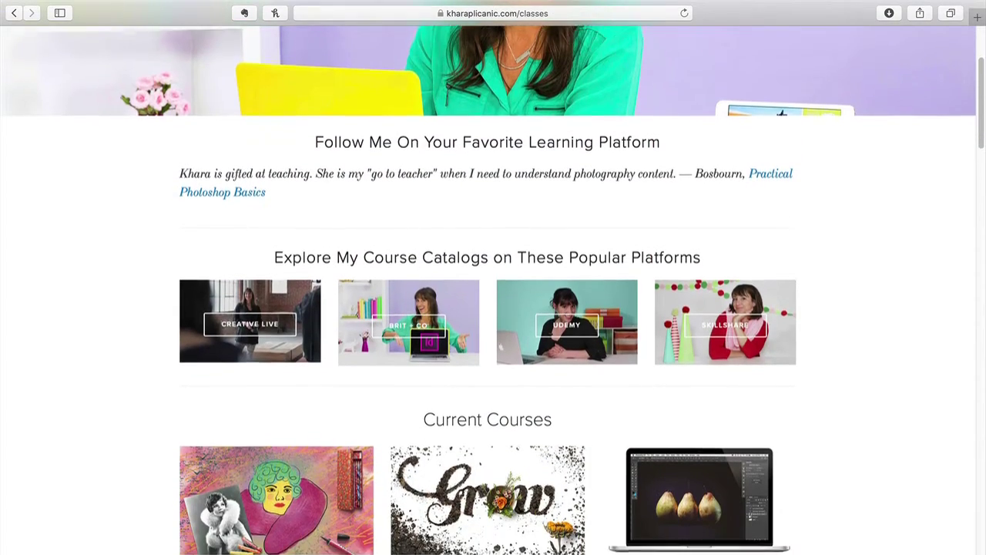
{"action": "scroll", "coordinate": [493, 289], "scroll_direction": "down", "scroll_amount": 3}
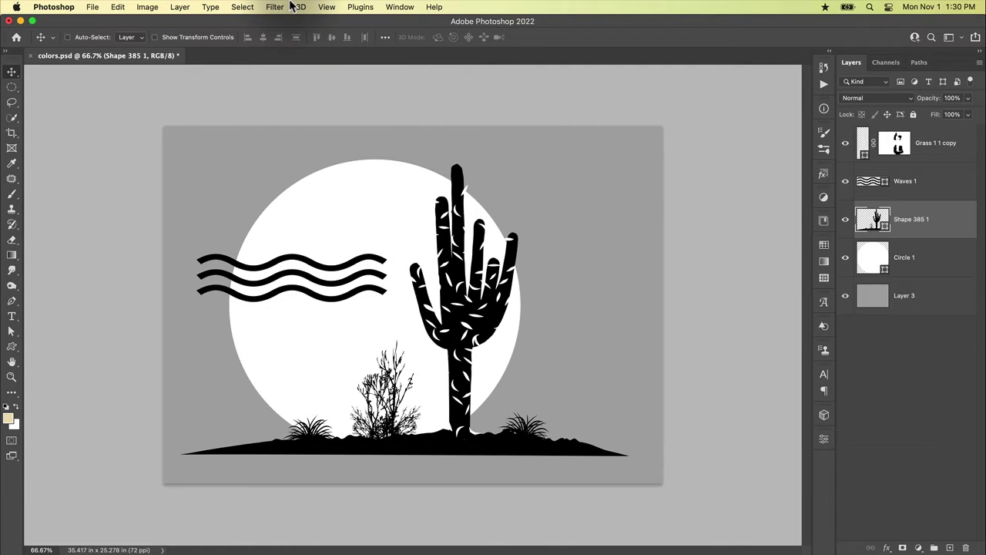
Step: Show the Window > Extensions (legacy) submenu listing Fontself Maker 3.5 and RealLookLongShadow
{"action": "left_click", "coordinate": [356, 7]}
{"action": "mouse_move", "coordinate": [400, 8]}
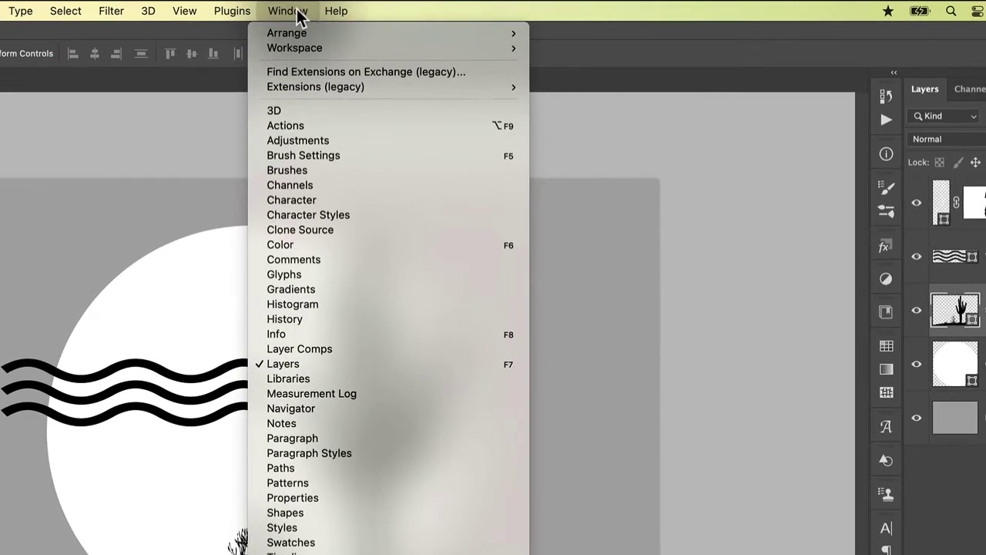
{"action": "mouse_move", "coordinate": [316, 91]}
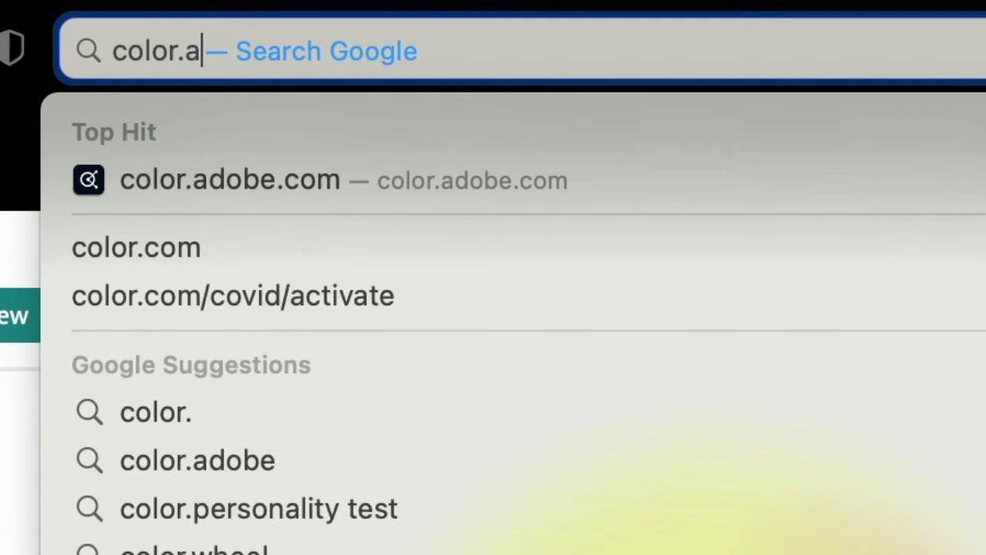
Step: Load the color.adobe.com colour wheel page in Safari
{"action": "key", "text": "Return"}
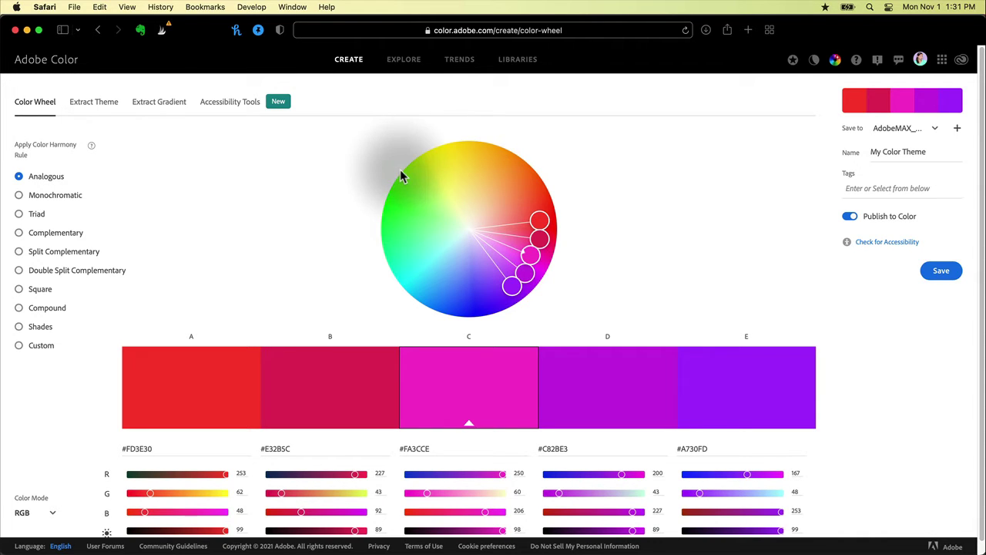
Step: Turn the wheel into a Monochromatic golden-yellow theme by moving the base colour from red to yellow
{"action": "mouse_move", "coordinate": [537, 217]}
{"action": "left_mouse_down"}
{"action": "mouse_move", "coordinate": [535, 205]}
{"action": "mouse_move", "coordinate": [451, 169]}
{"action": "left_mouse_up"}
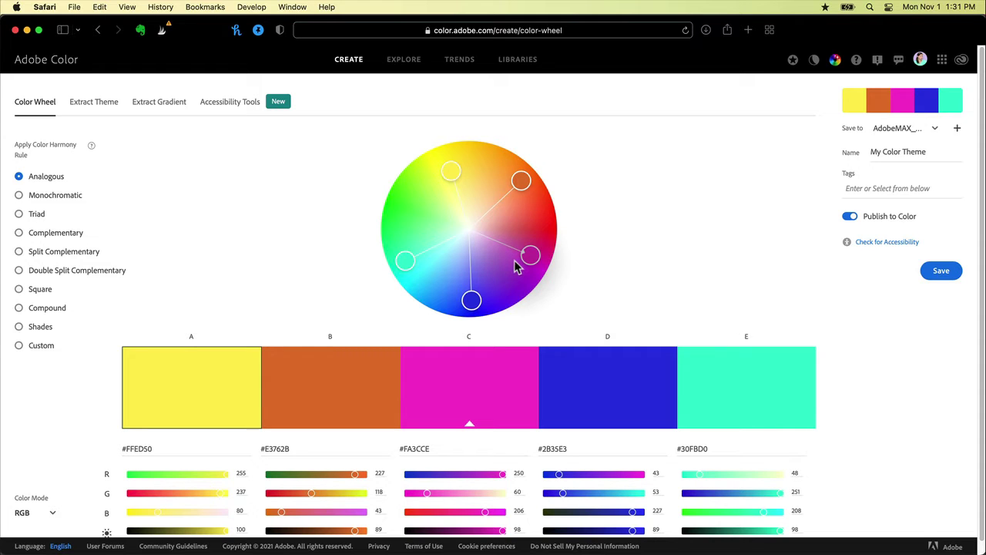
{"action": "left_click", "coordinate": [20, 197]}
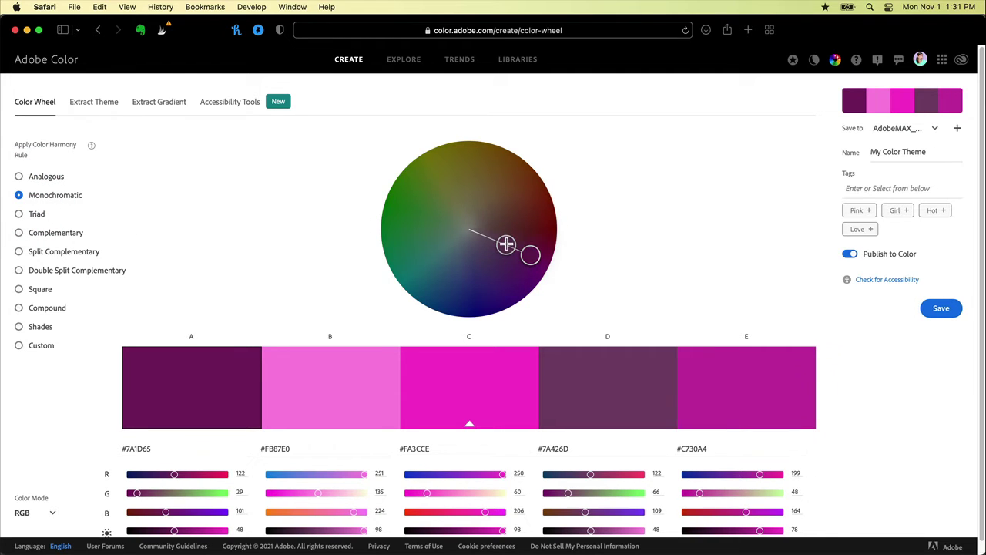
{"action": "left_click_drag", "start_coordinate": [505, 244], "coordinate": [471, 203]}
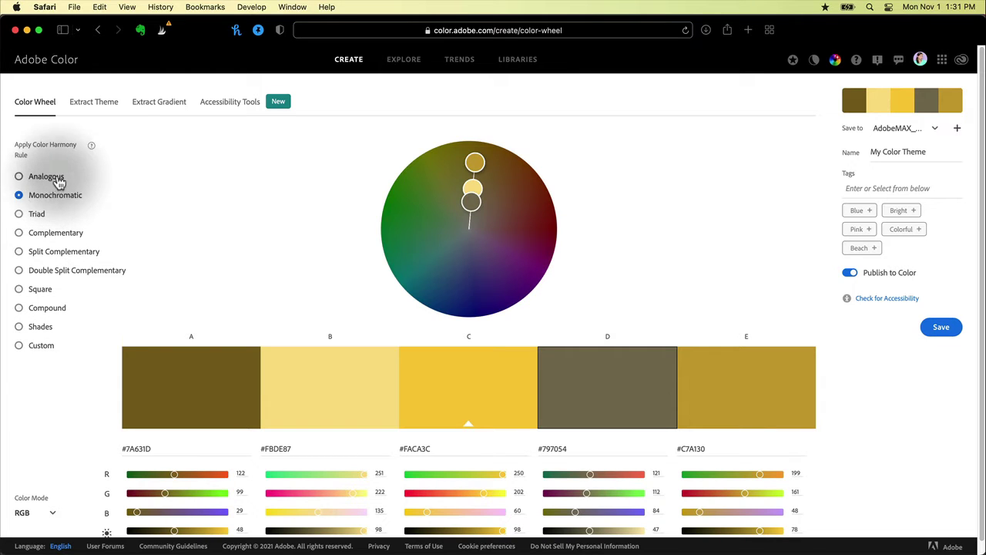
Step: Preview the Extract Theme, Extract Gradient and Accessibility Tools pages in turn
{"action": "left_click", "coordinate": [103, 108]}
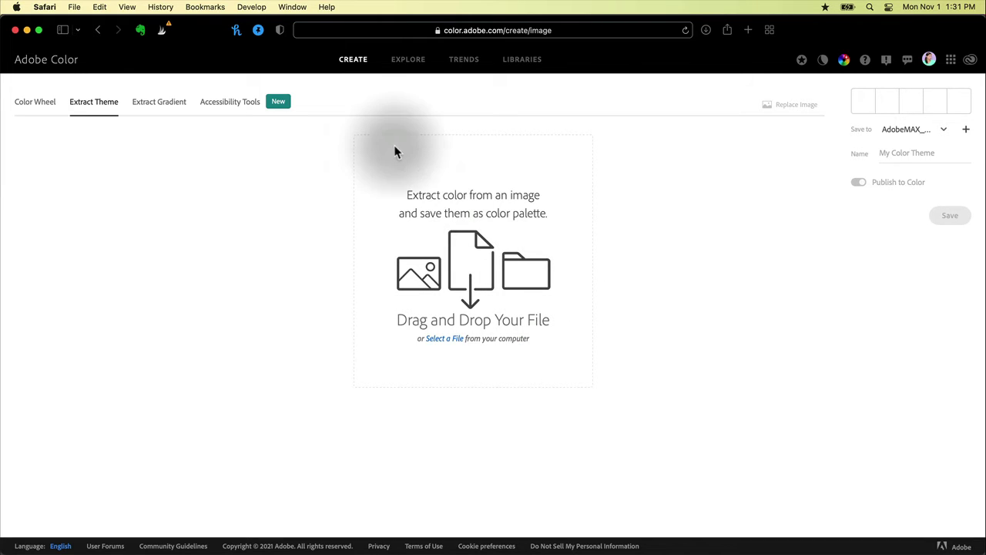
{"action": "left_click", "coordinate": [170, 104]}
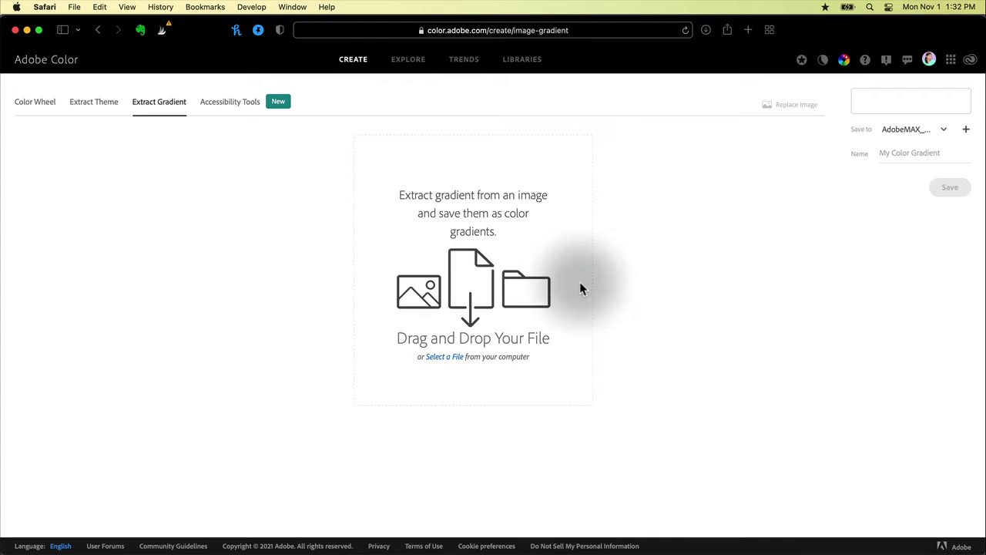
{"action": "left_click", "coordinate": [245, 106]}
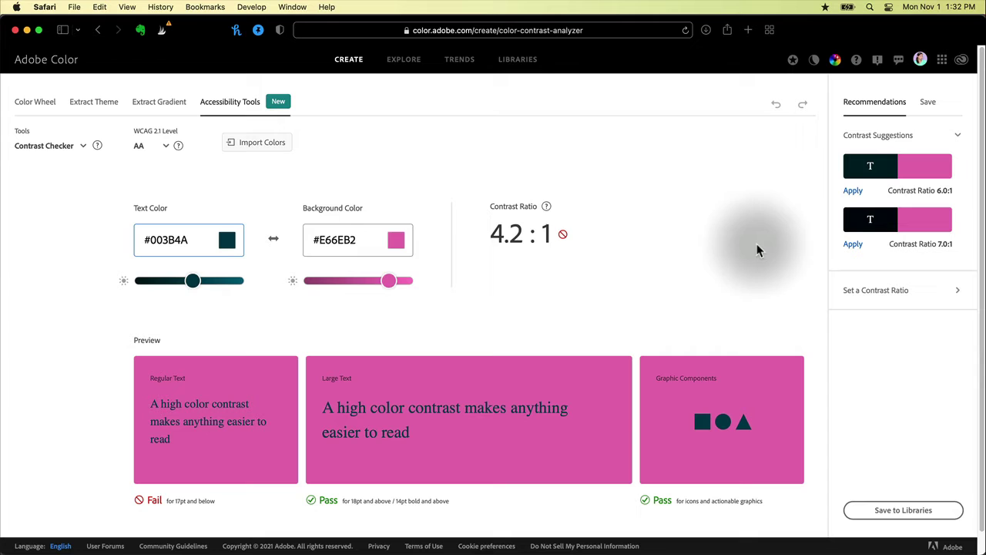
Step: Browse the Explore gallery of community palettes and place the cursor in its search field
{"action": "left_click", "coordinate": [409, 60]}
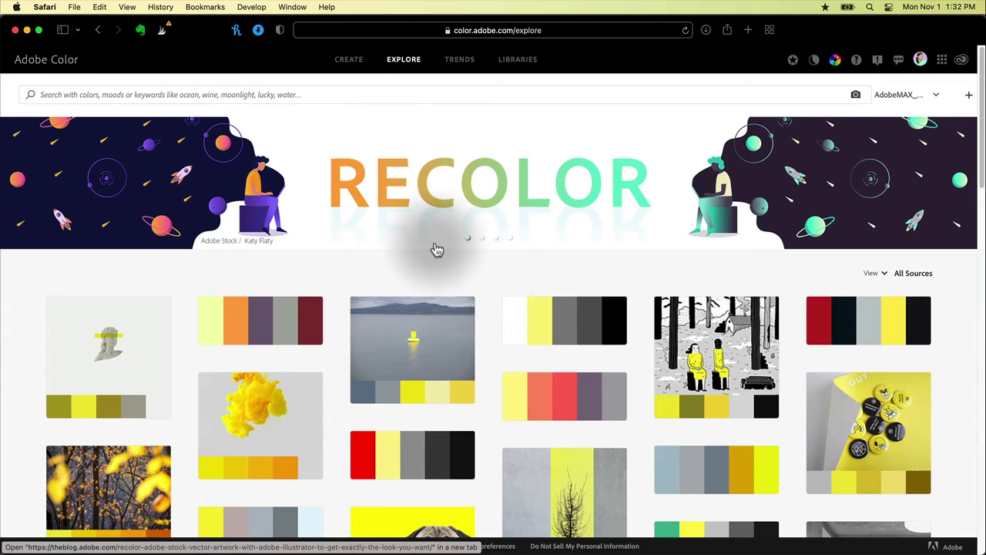
{"action": "scroll", "coordinate": [416, 316], "scroll_direction": "down", "scroll_amount": 3}
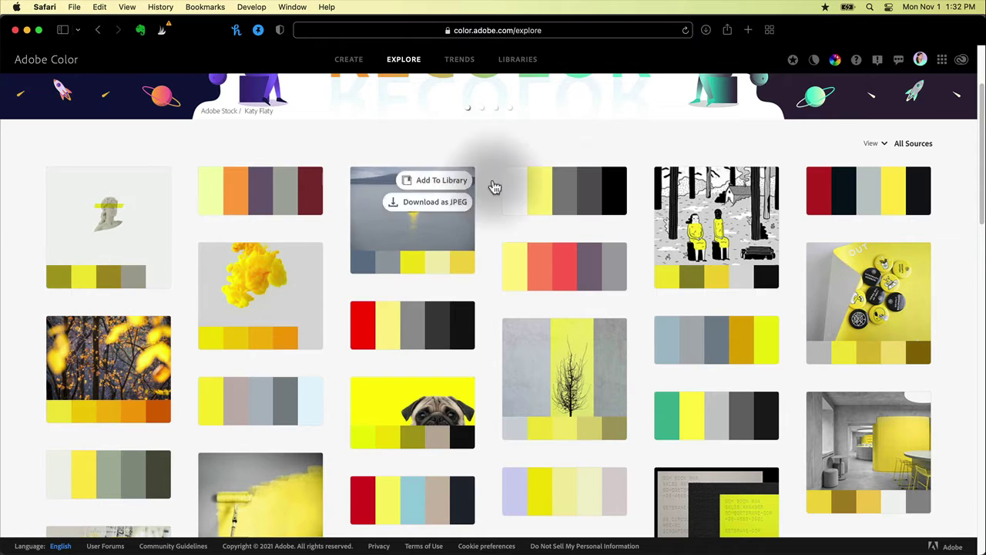
{"action": "scroll", "coordinate": [511, 397], "scroll_direction": "down", "scroll_amount": 3}
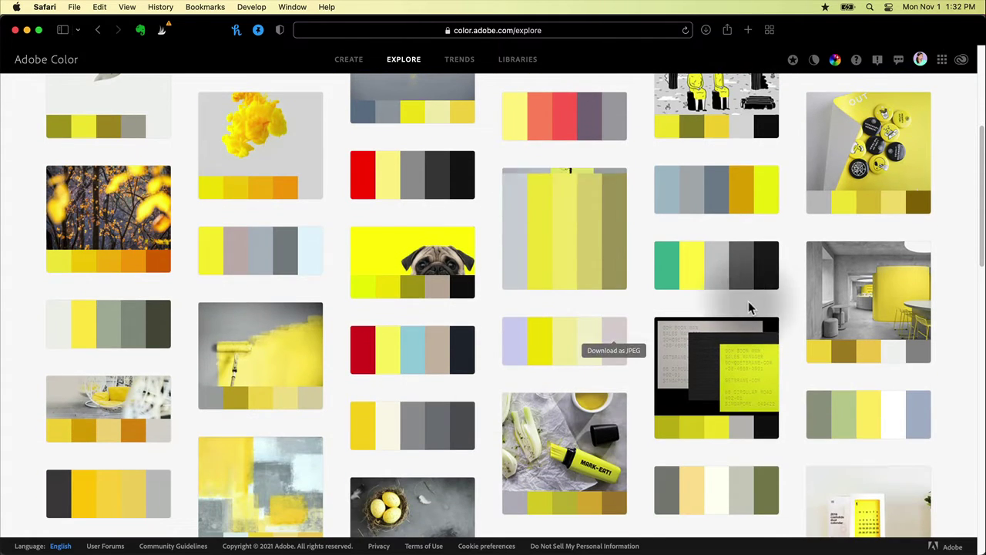
{"action": "scroll", "coordinate": [752, 308], "scroll_direction": "down", "scroll_amount": 10}
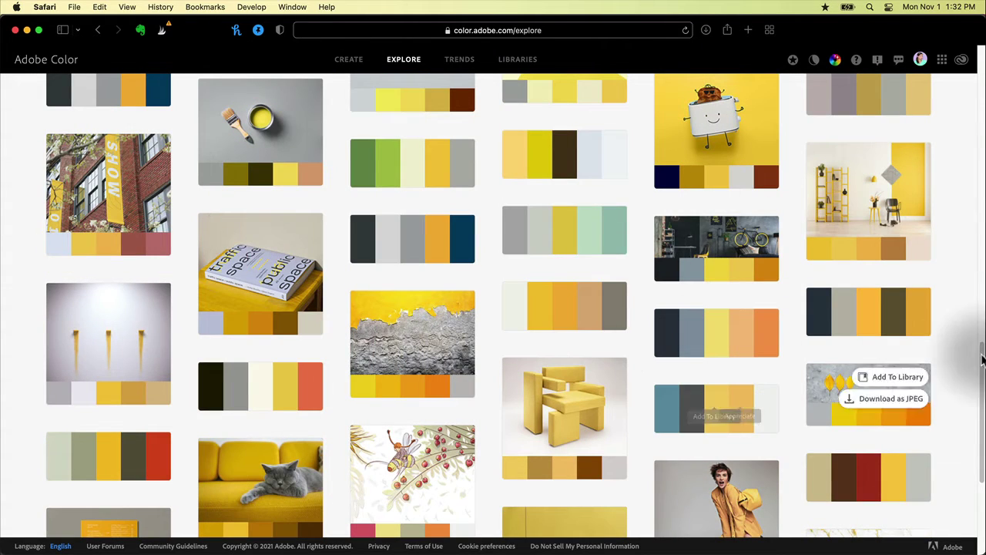
{"action": "scroll", "coordinate": [607, 344], "scroll_direction": "up", "scroll_amount": 15}
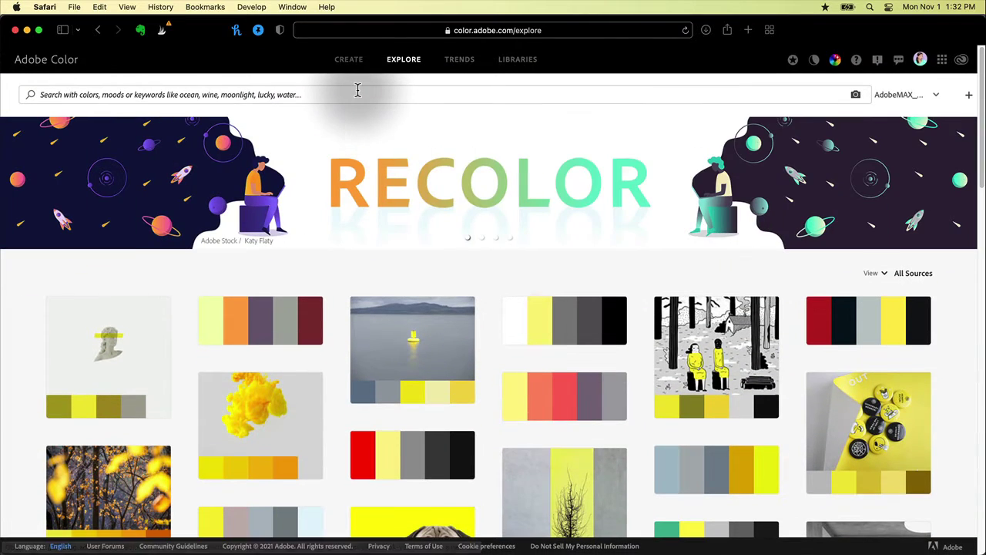
{"action": "left_click", "coordinate": [357, 91]}
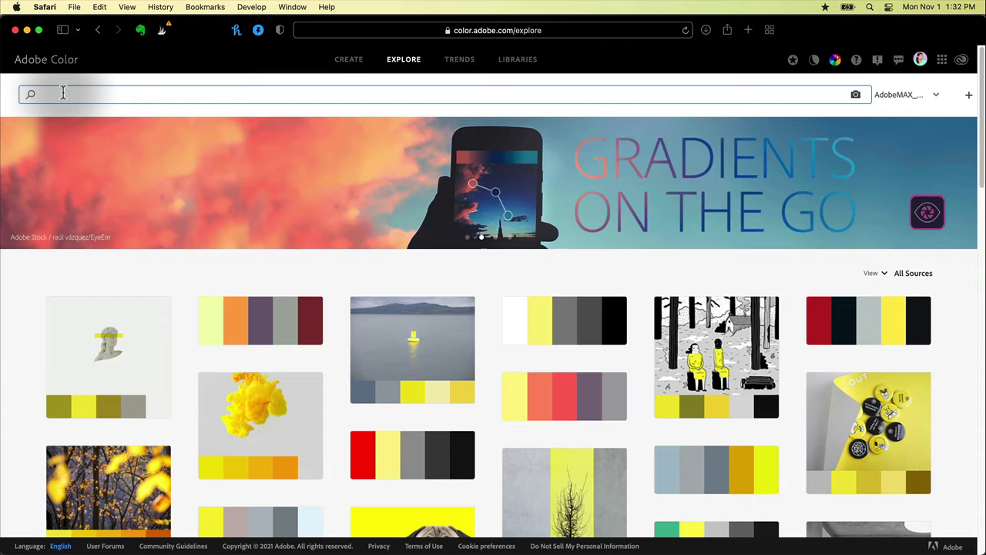
Step: Search Explore for 'desert', scroll through the palette results, and return to the top
{"action": "type", "text": "desert"}
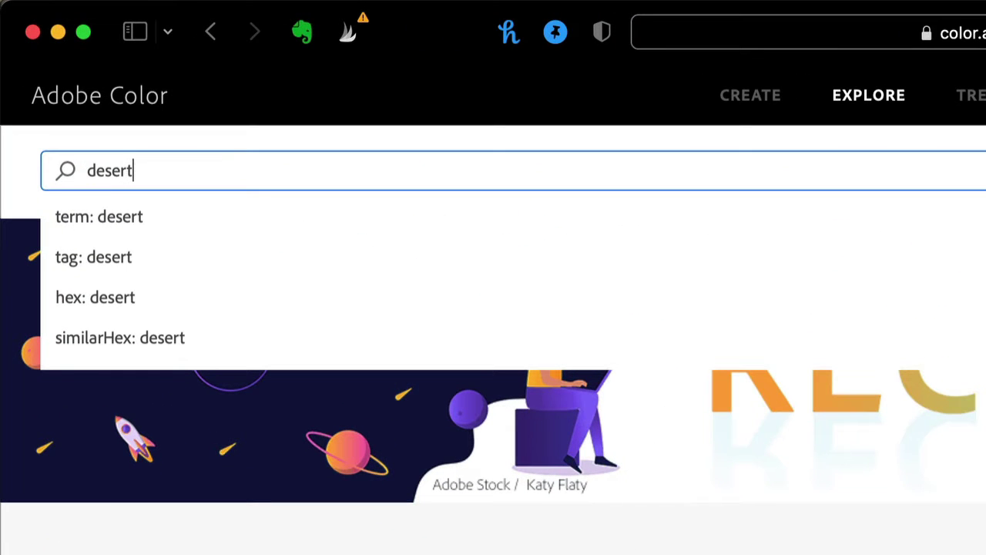
{"action": "key", "text": "Return"}
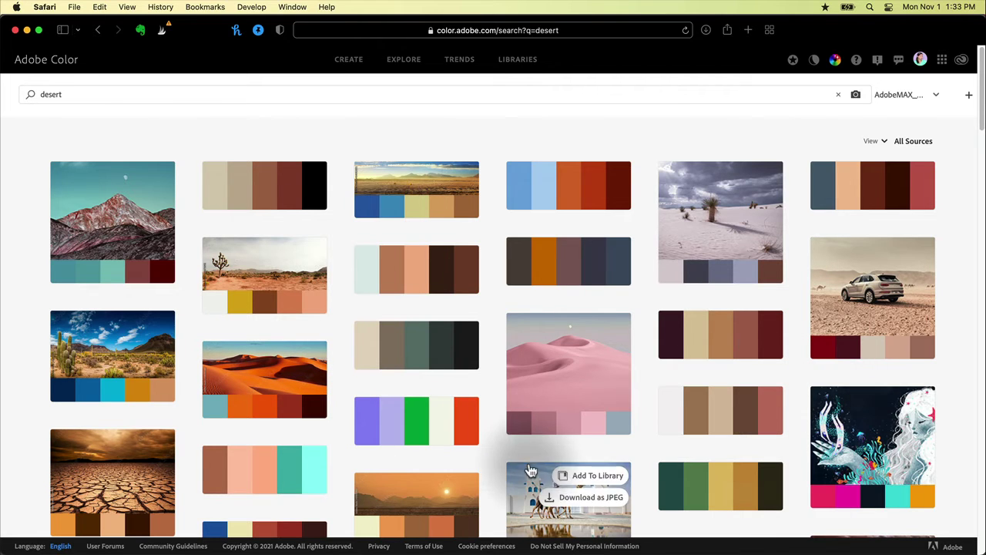
{"action": "scroll", "coordinate": [676, 437], "scroll_direction": "down", "scroll_amount": 2}
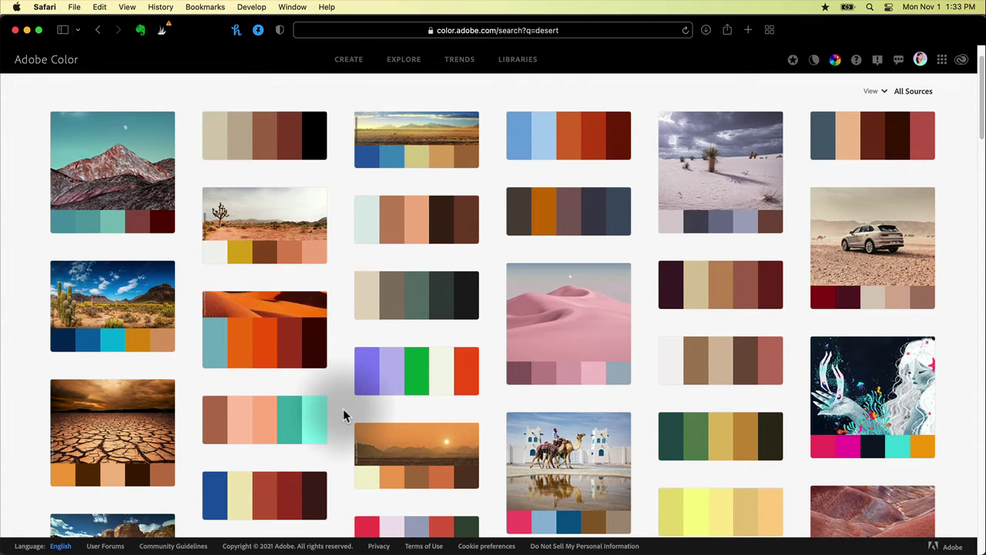
{"action": "scroll", "coordinate": [345, 412], "scroll_direction": "down", "scroll_amount": 2}
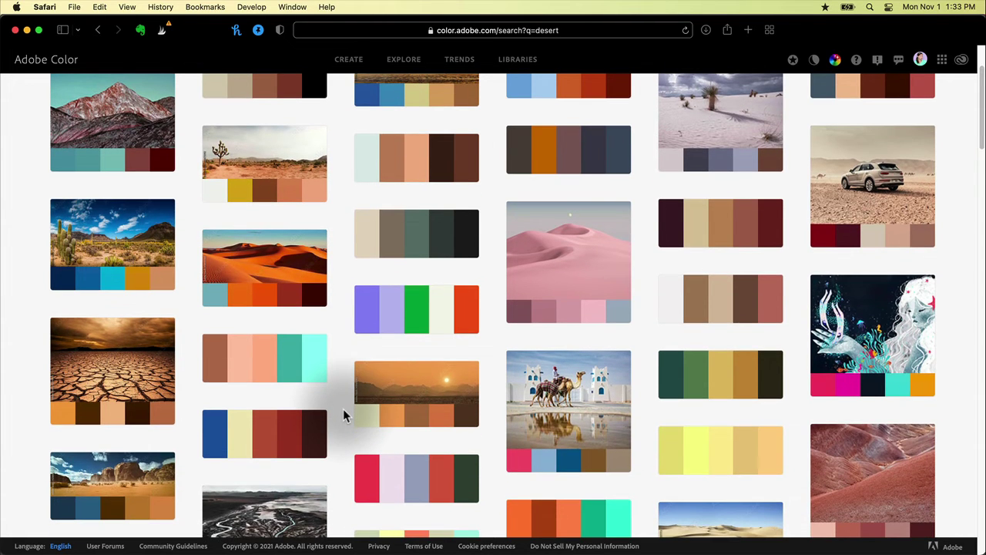
{"action": "scroll", "coordinate": [343, 417], "scroll_direction": "down", "scroll_amount": 10}
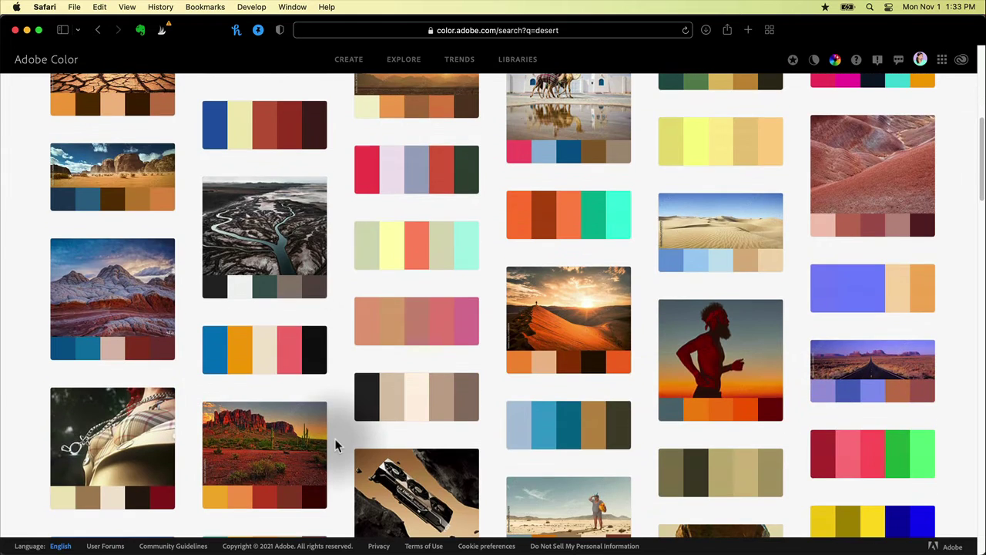
{"action": "scroll", "coordinate": [335, 443], "scroll_direction": "down", "scroll_amount": 5}
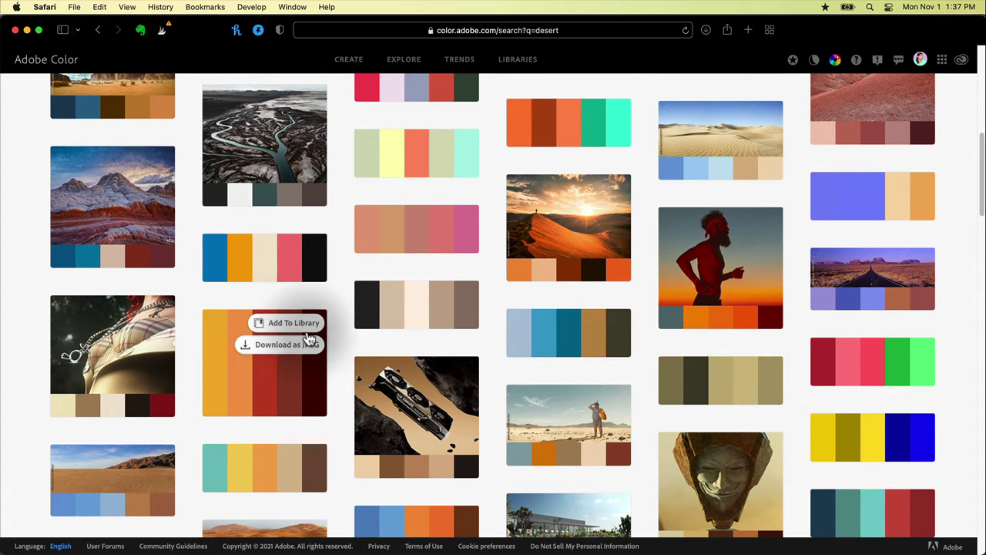
{"action": "scroll", "coordinate": [326, 242], "scroll_direction": "up", "scroll_amount": 15}
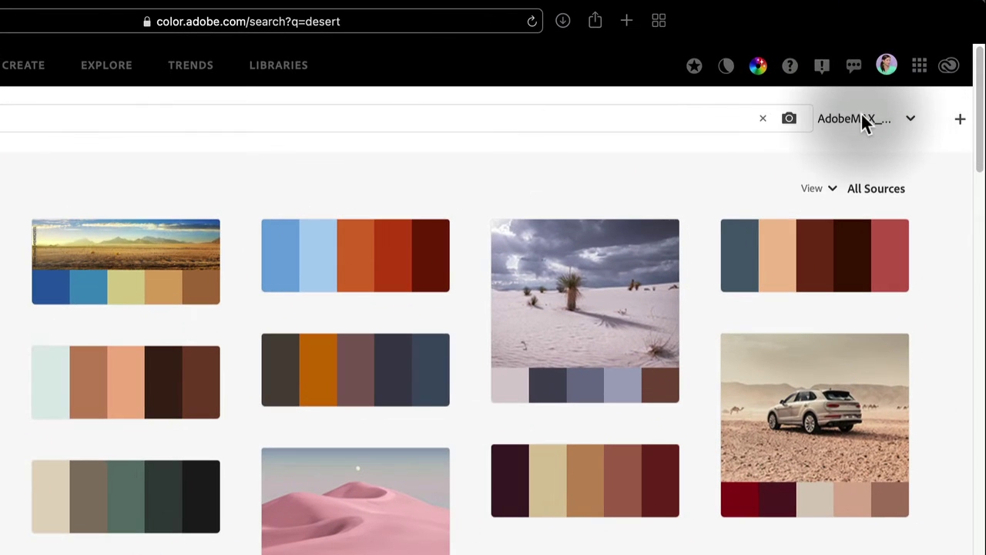
Step: Create a new Adobe Color library named 'Desert Scene'
{"action": "left_click", "coordinate": [917, 110]}
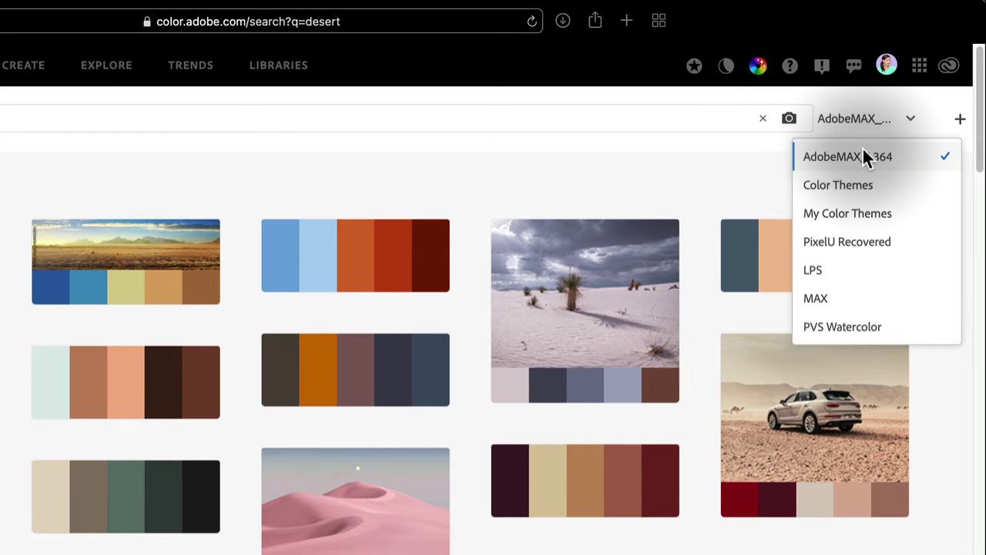
{"action": "left_click", "coordinate": [962, 122]}
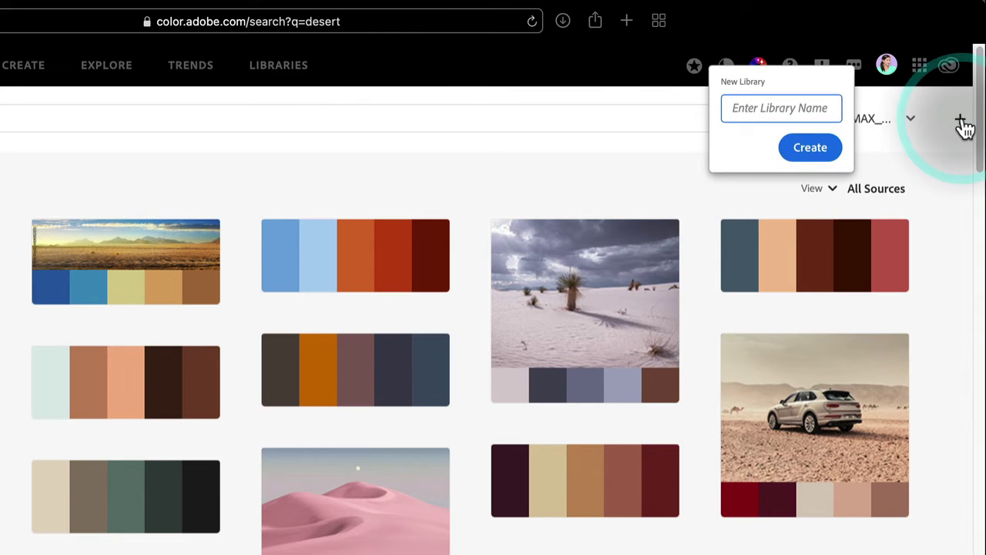
{"action": "type", "text": "Des"}
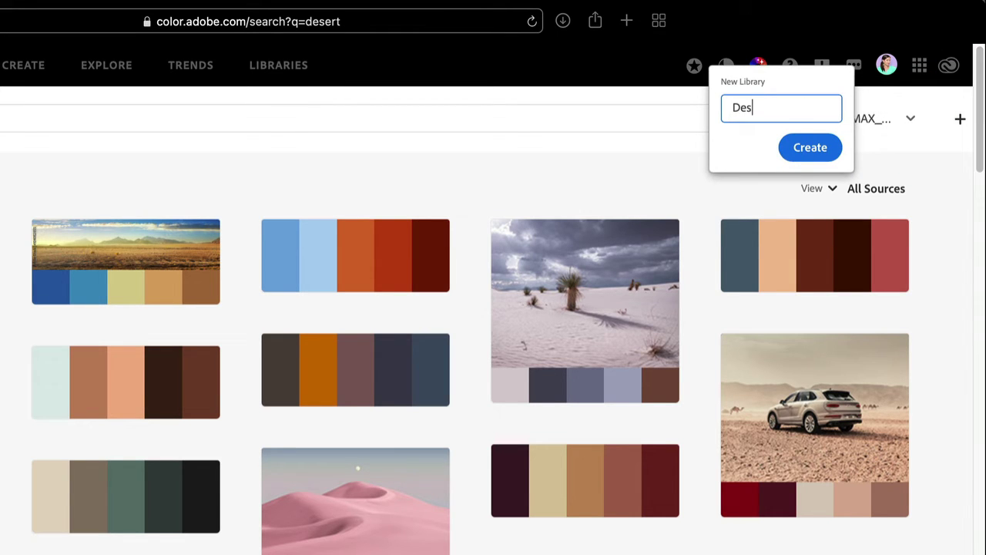
{"action": "type", "text": "ert Scene"}
{"action": "key", "text": "Return"}
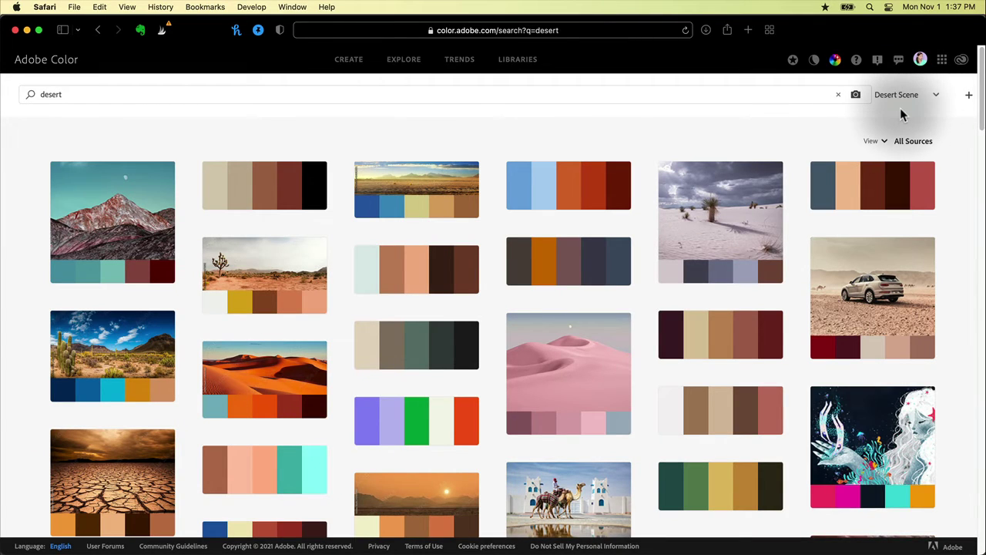
Step: Add the yellow-to-dark-red desert sunset palette to the Desert Scene library
{"action": "scroll", "coordinate": [585, 308], "scroll_direction": "down", "scroll_amount": 5}
{"action": "scroll", "coordinate": [547, 358], "scroll_direction": "down", "scroll_amount": 10}
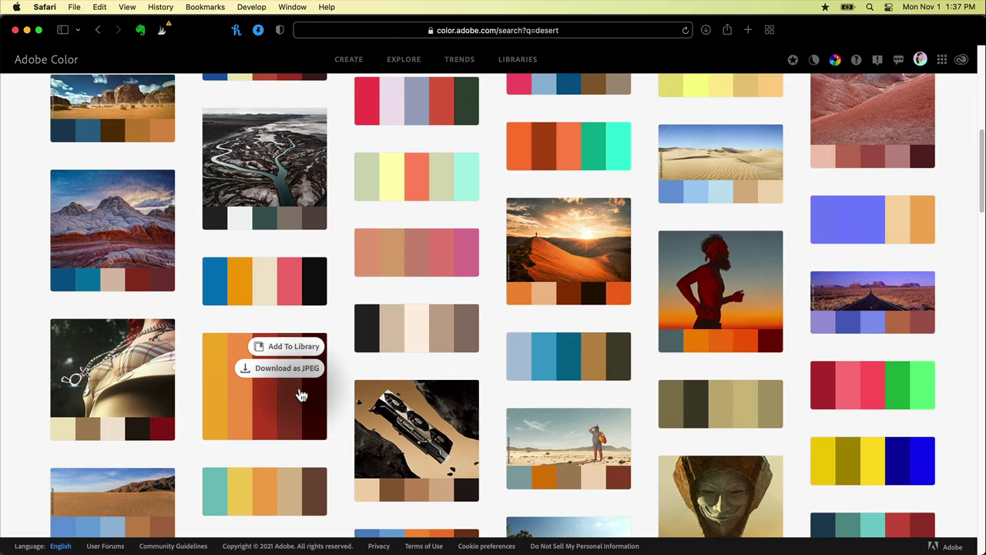
{"action": "left_click", "coordinate": [287, 349]}
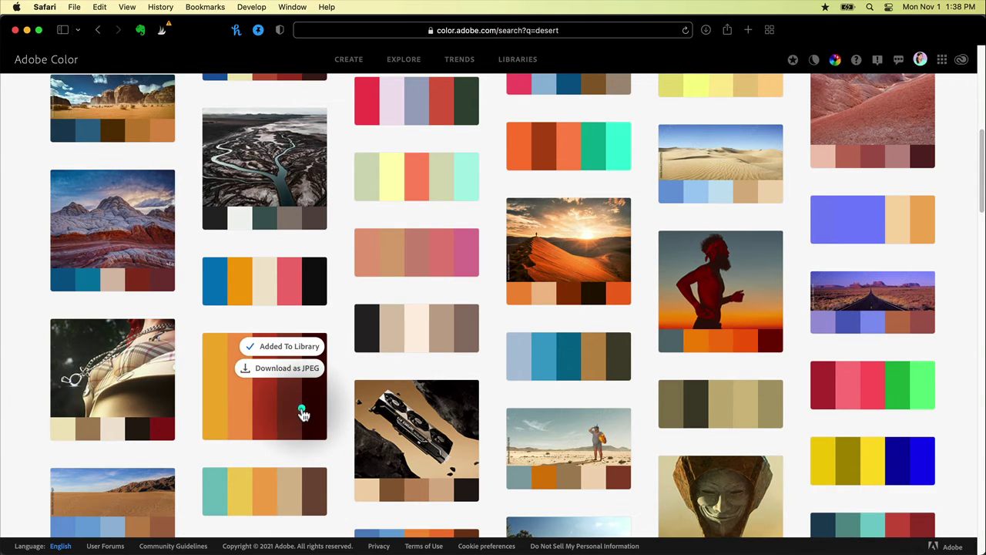
Step: Download the desert sunset theme as an ASE swatch file, then return to Photoshop
{"action": "left_click", "coordinate": [303, 414]}
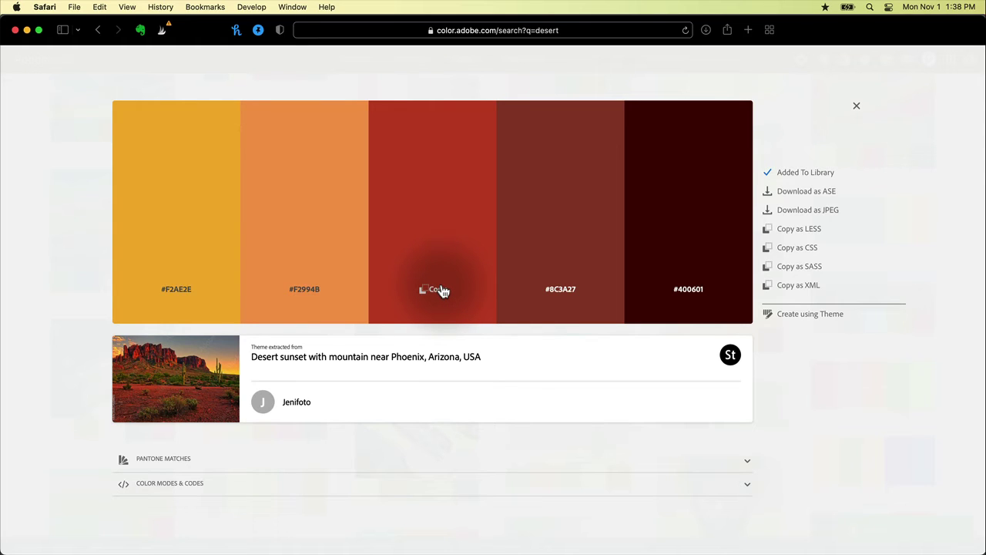
{"action": "left_click", "coordinate": [786, 200]}
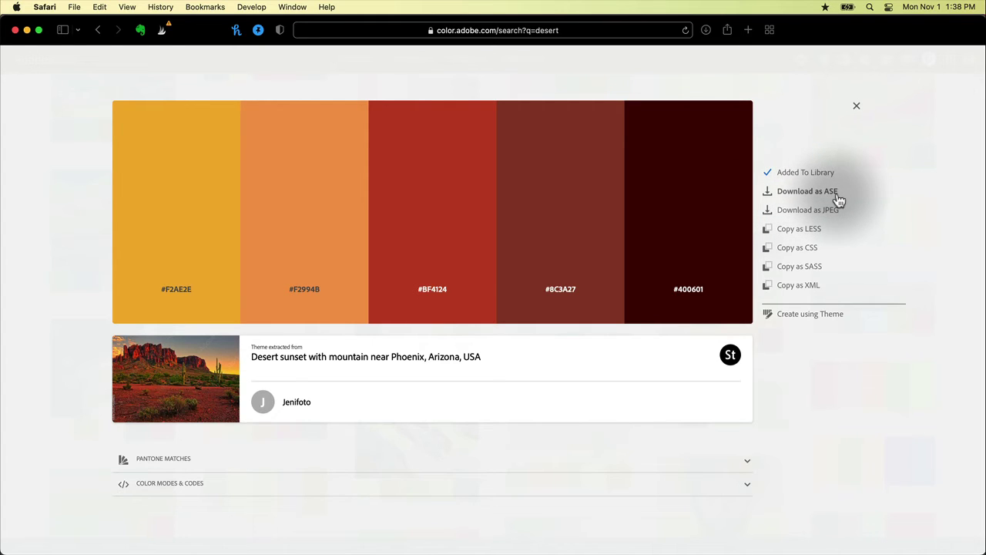
{"action": "left_click", "coordinate": [794, 193]}
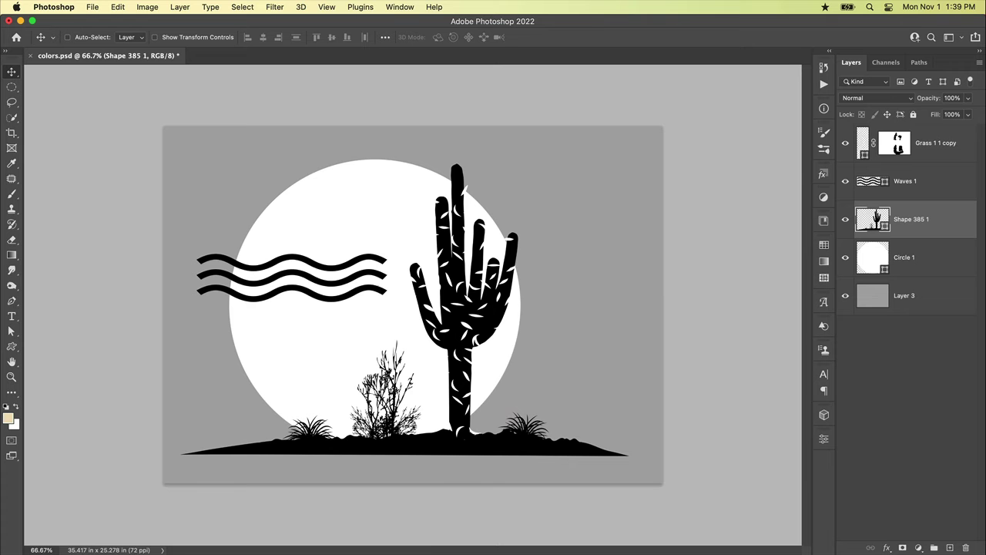
{"action": "left_click", "coordinate": [688, 245]}
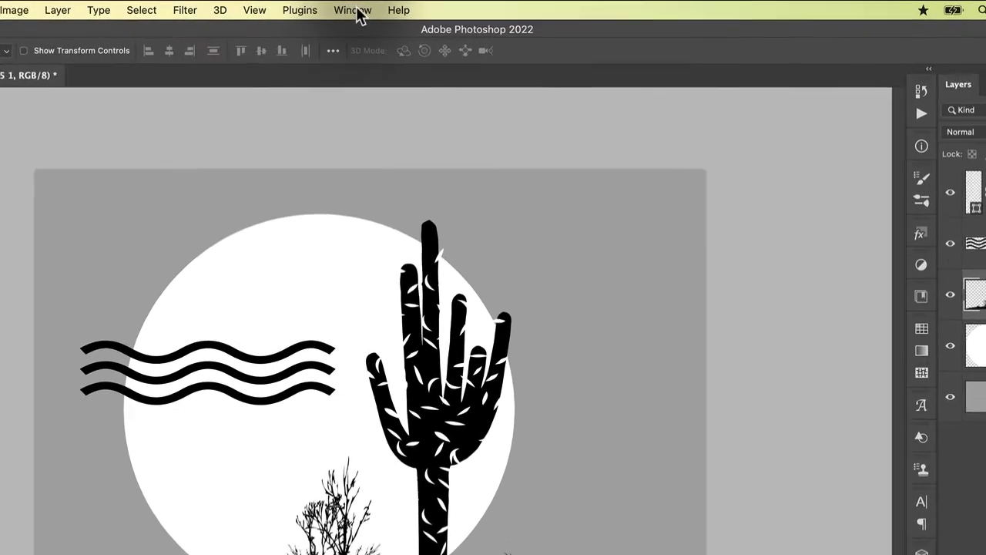
Step: Open the Libraries panel on the Desert Scene library with its 'Desert sunset with mountain' theme
{"action": "left_click", "coordinate": [400, 7]}
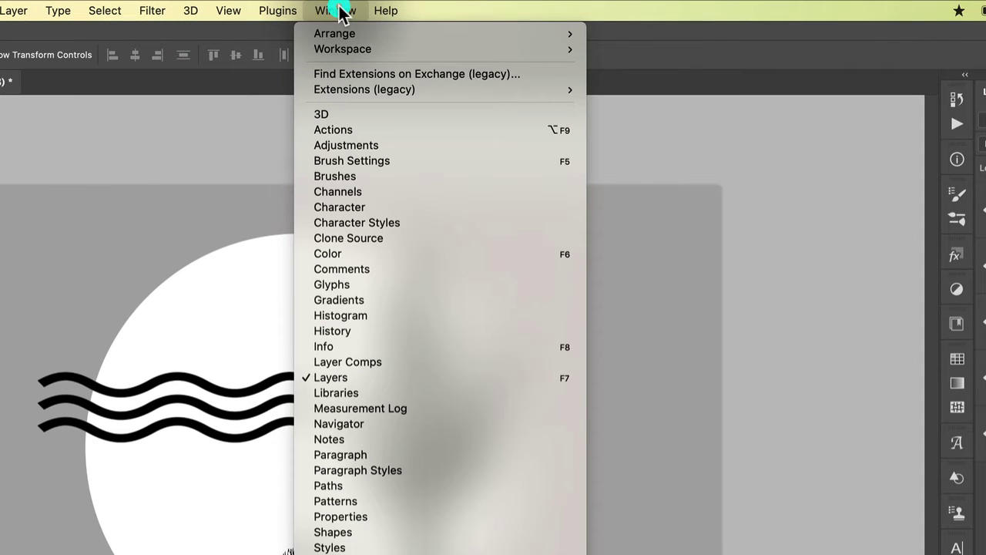
{"action": "left_click", "coordinate": [320, 393]}
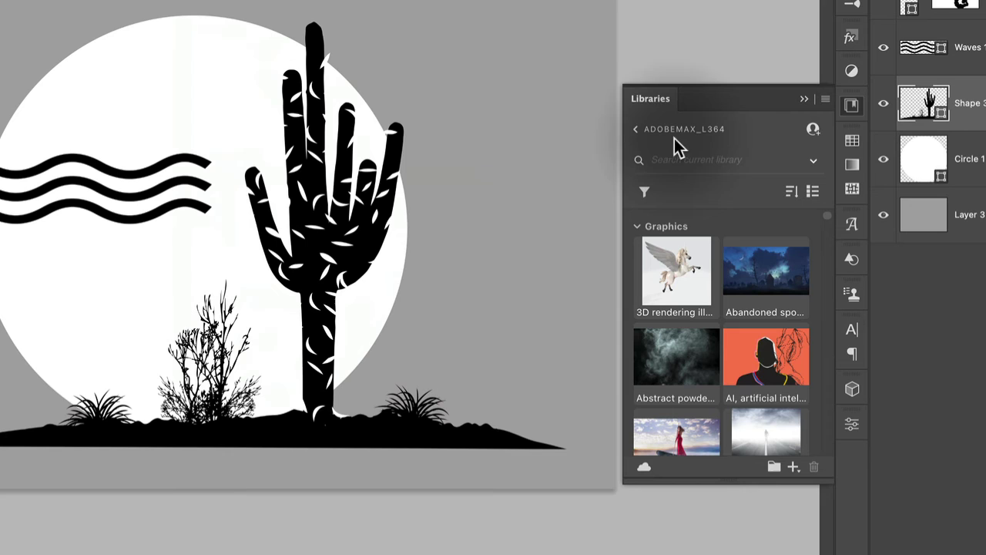
{"action": "left_click", "coordinate": [636, 128]}
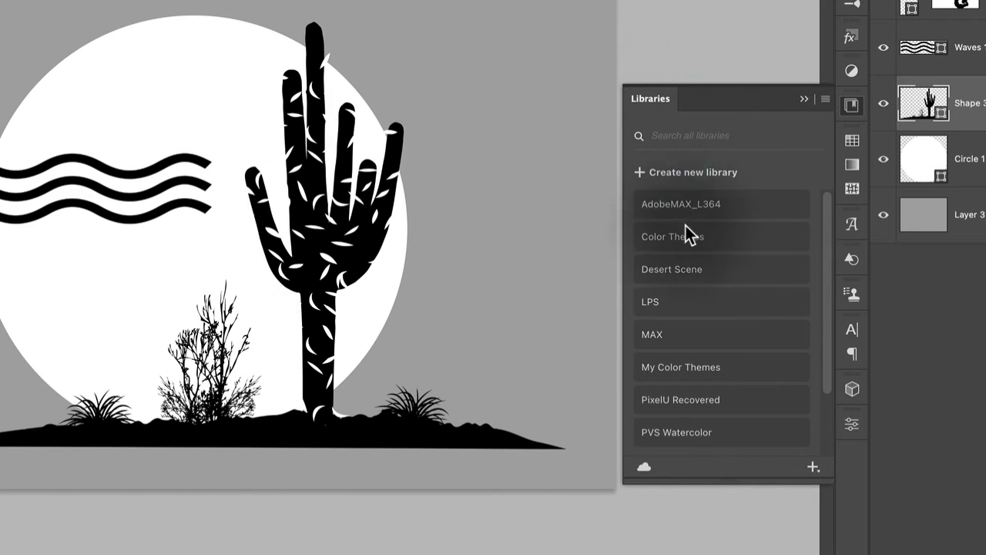
{"action": "left_click", "coordinate": [700, 283]}
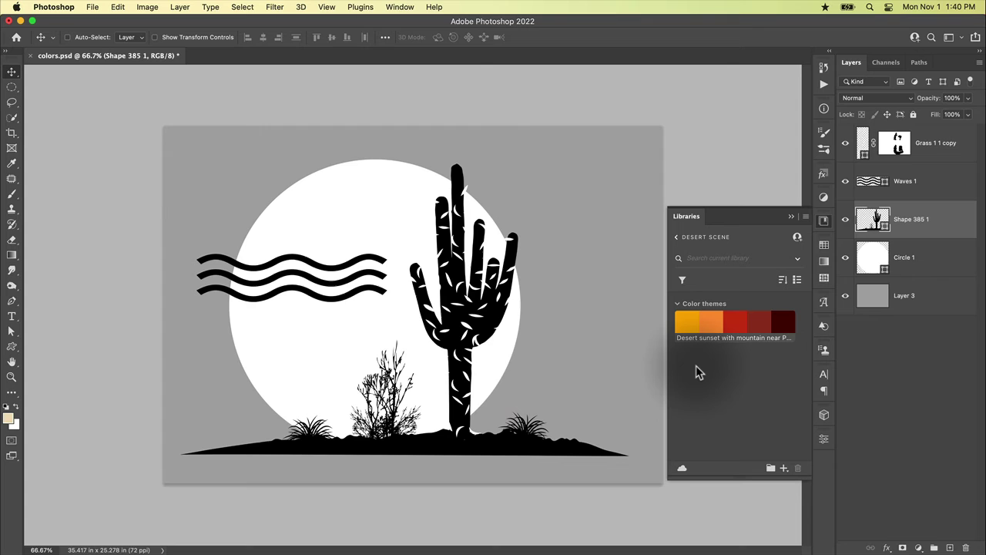
Step: Apply the red #BF4124 theme colour as a Color Overlay on Layer 3
{"action": "left_click", "coordinate": [909, 302]}
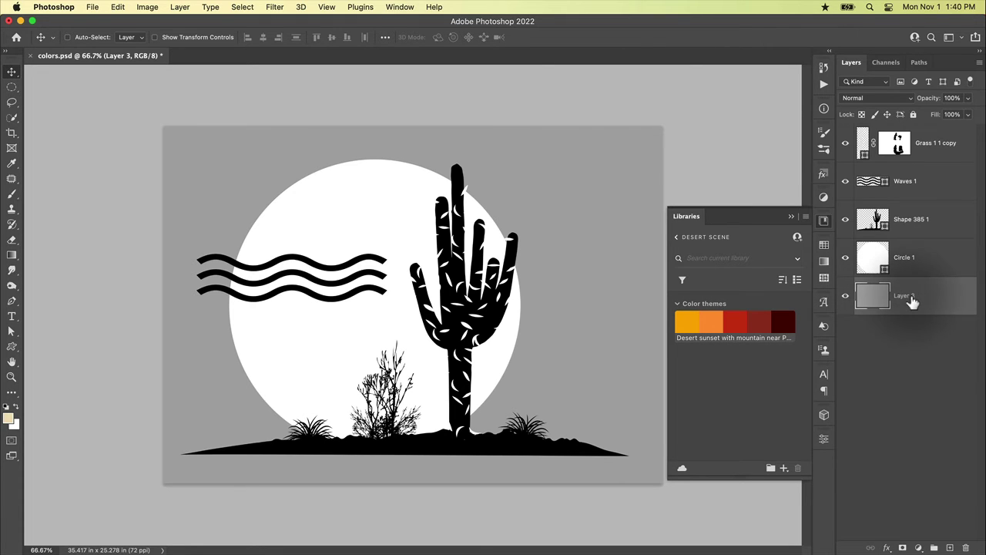
{"action": "right_click", "coordinate": [736, 324]}
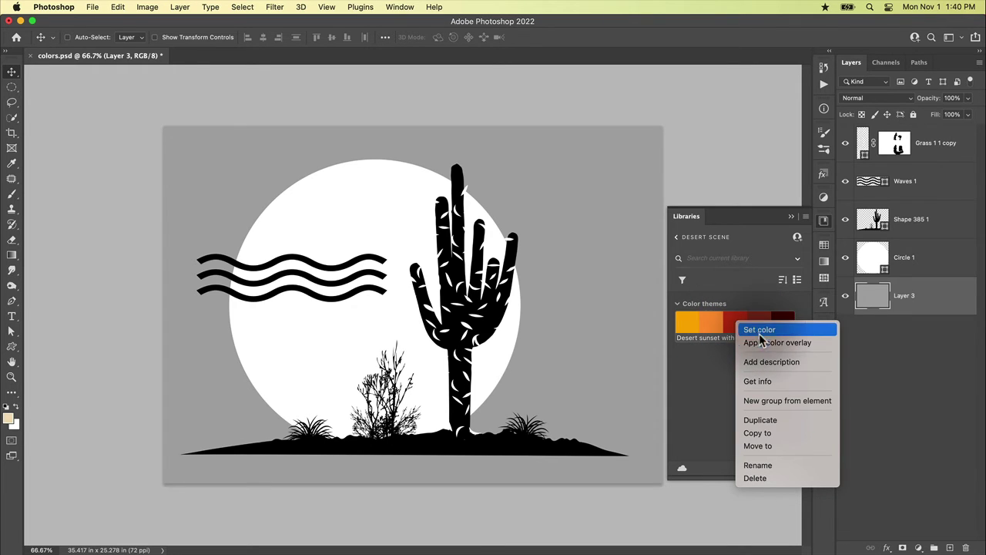
{"action": "left_click", "coordinate": [789, 346]}
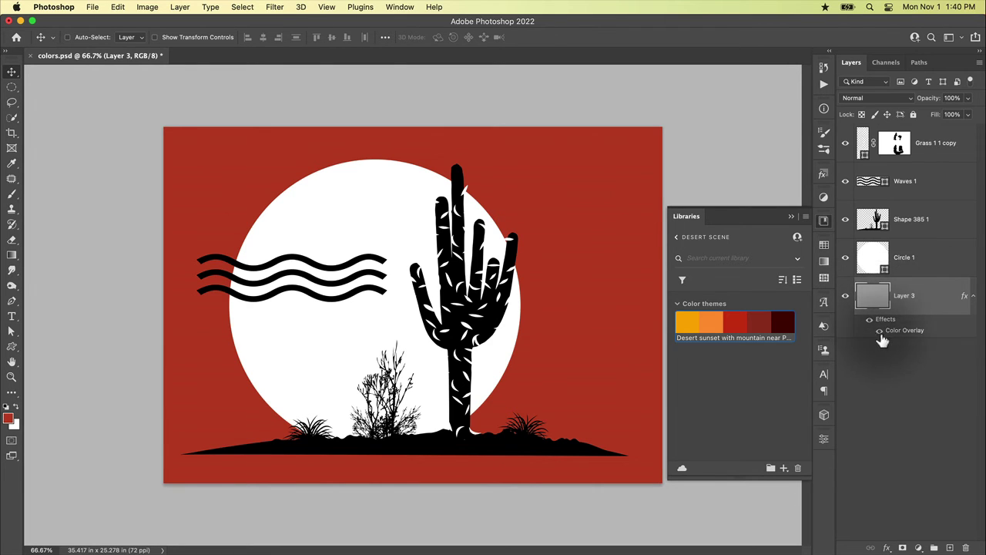
Step: Fill the Circle 1 sun with the orange theme colour
{"action": "left_click", "coordinate": [920, 259]}
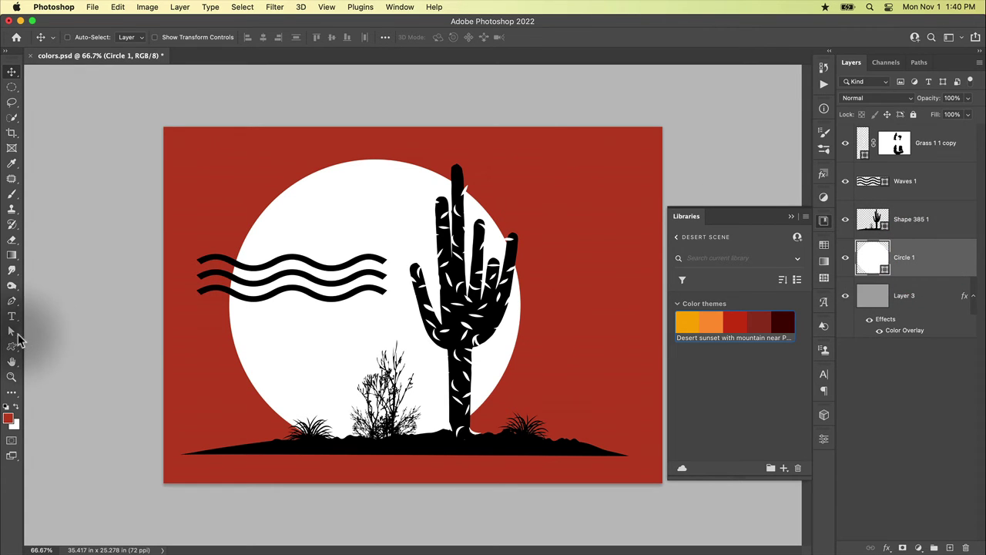
{"action": "left_click", "coordinate": [16, 348]}
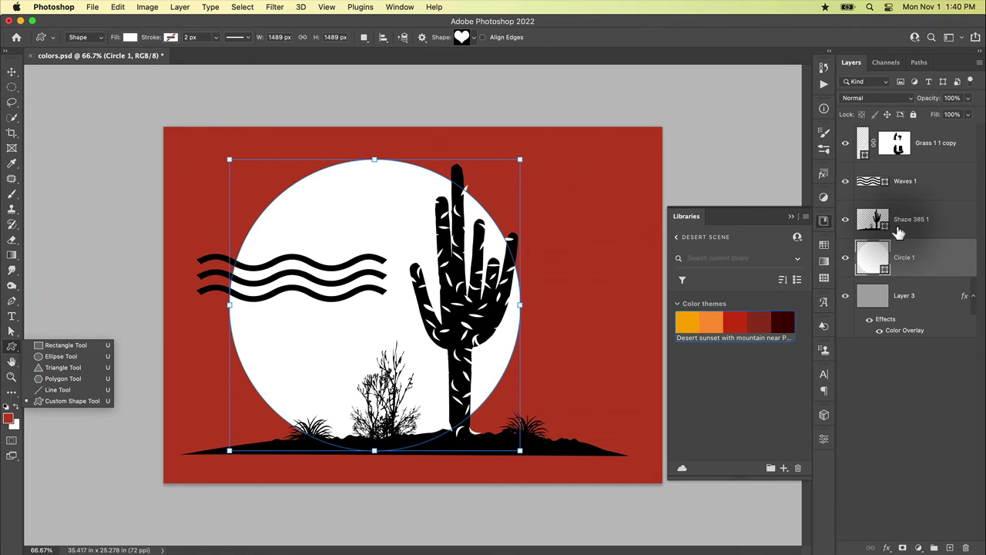
{"action": "left_click", "coordinate": [866, 262]}
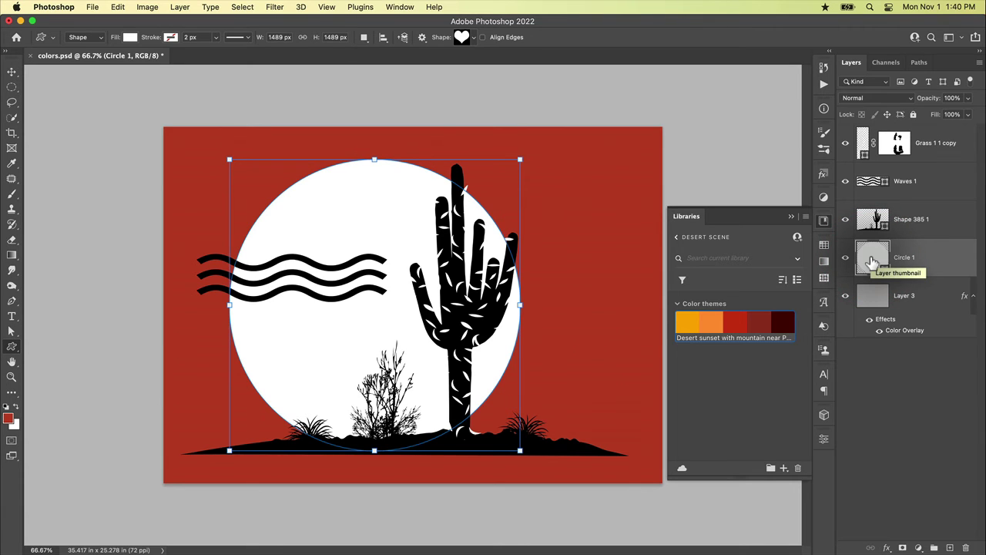
{"action": "left_click", "coordinate": [687, 324]}
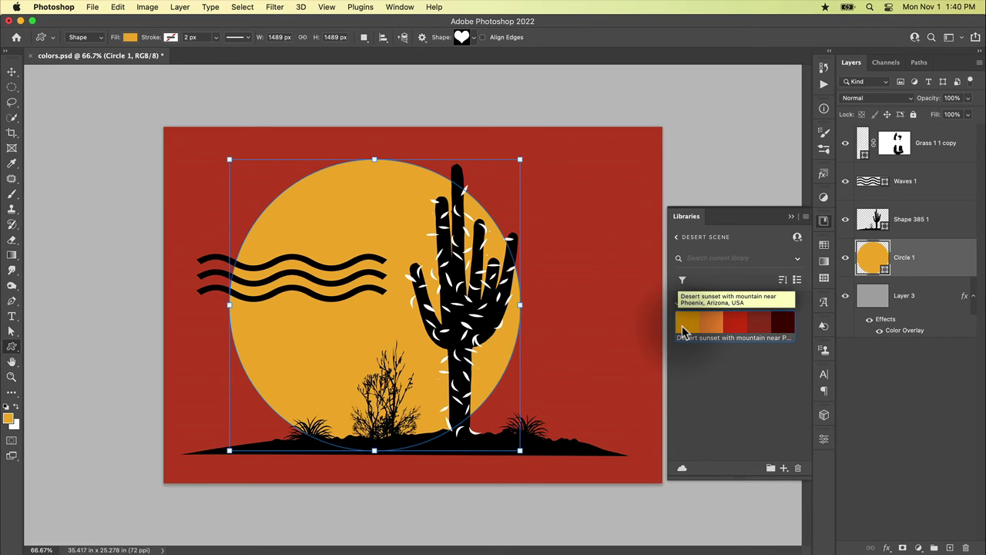
{"action": "left_click_drag", "start_coordinate": [684, 332], "coordinate": [903, 258]}
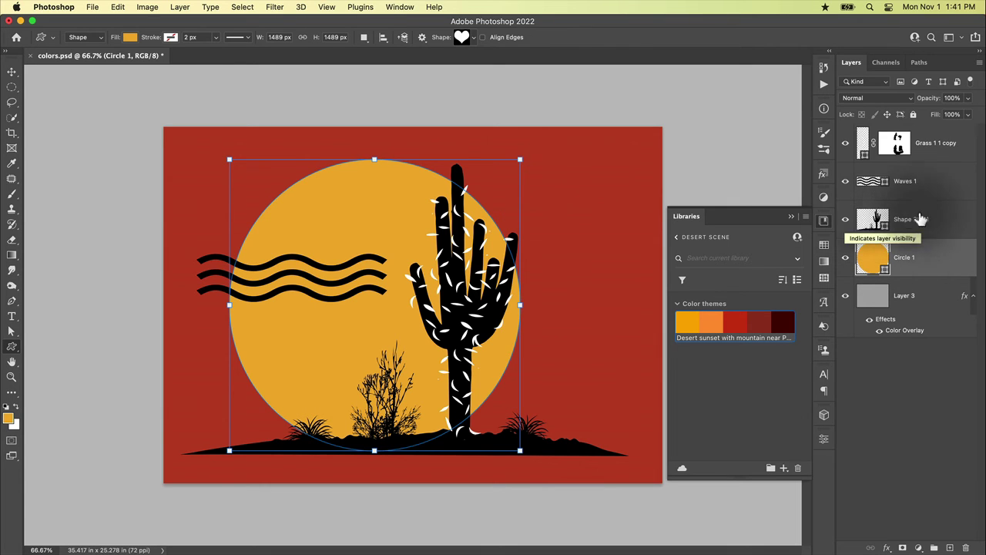
Step: Recolour the cactus brownish red and the waves and cactus leaves dark maroon
{"action": "left_click", "coordinate": [930, 221]}
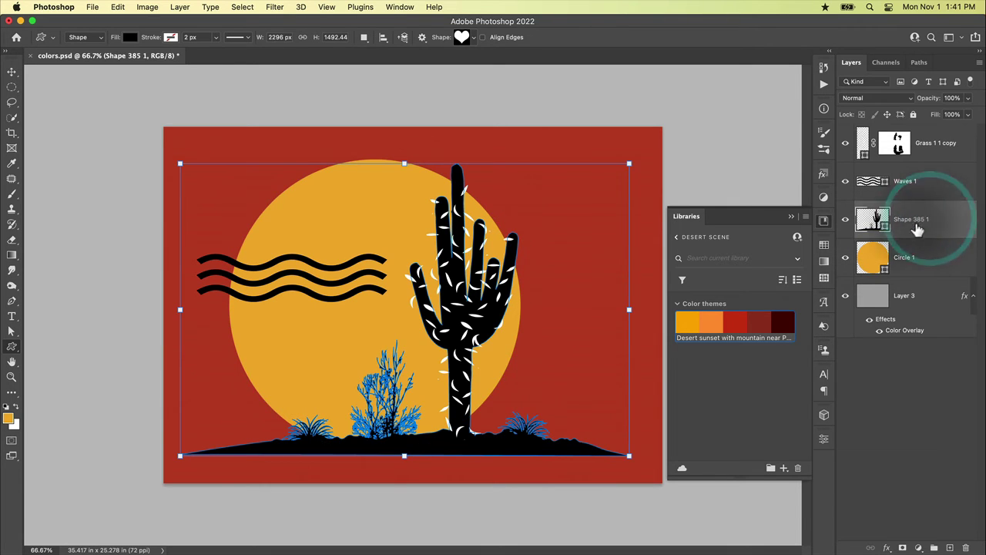
{"action": "left_click", "coordinate": [763, 325]}
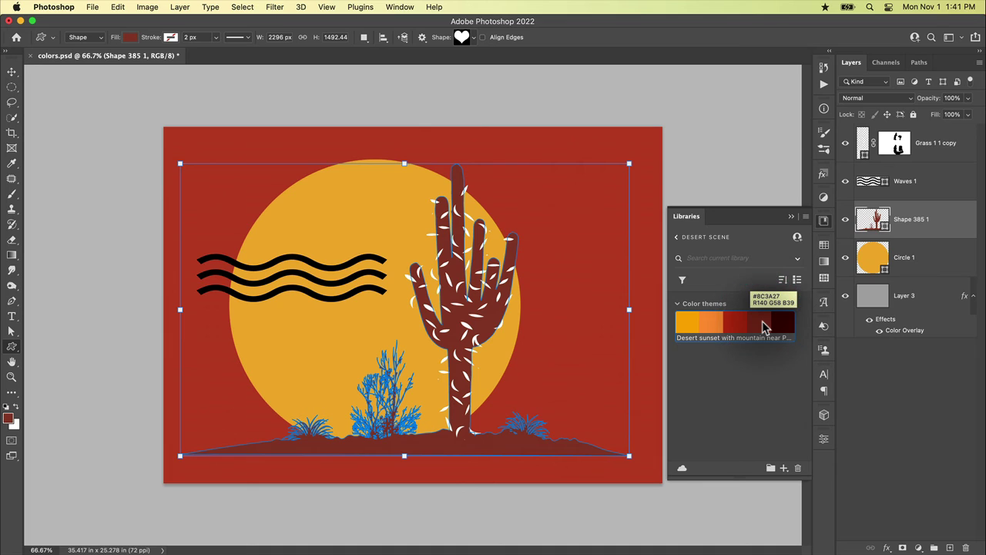
{"action": "left_click", "coordinate": [917, 182]}
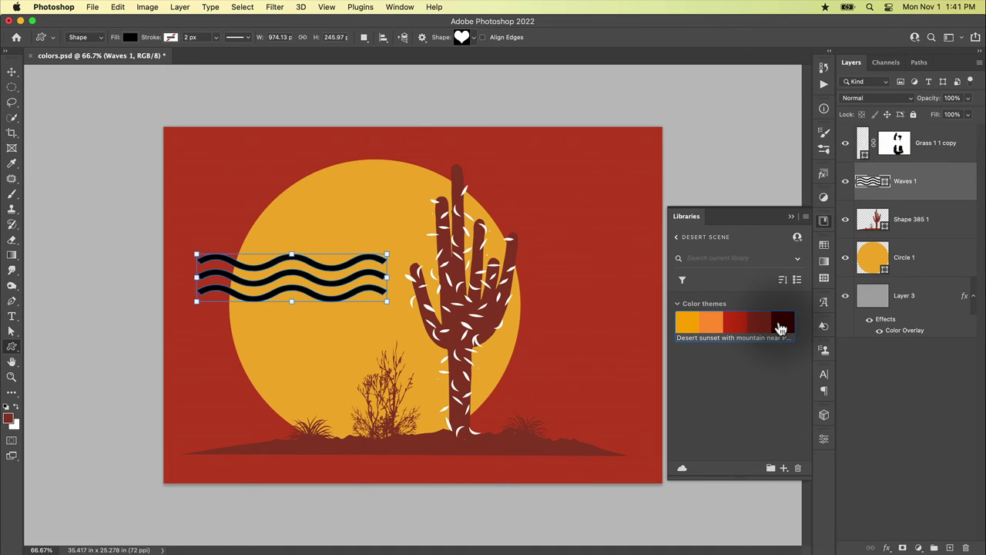
{"action": "left_click", "coordinate": [781, 326]}
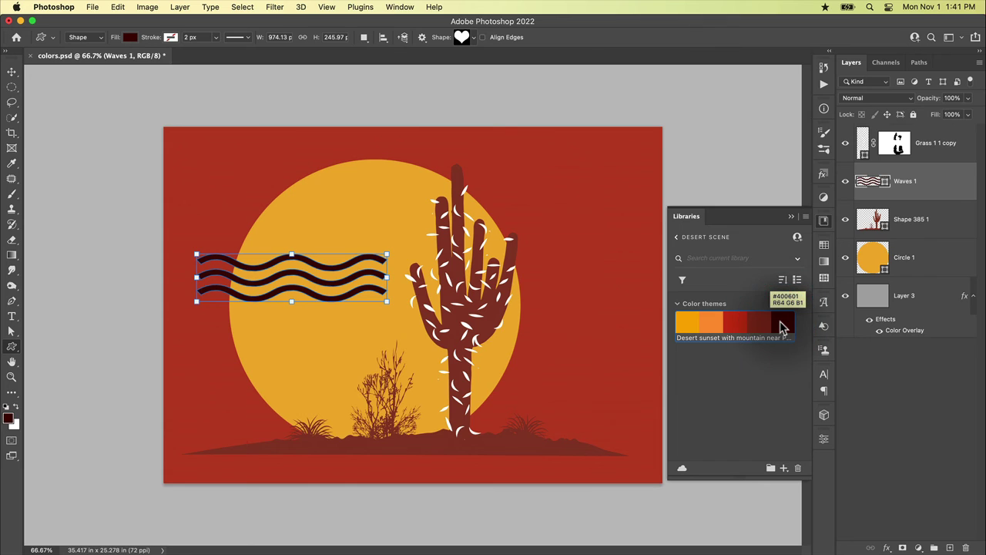
{"action": "left_click", "coordinate": [863, 144]}
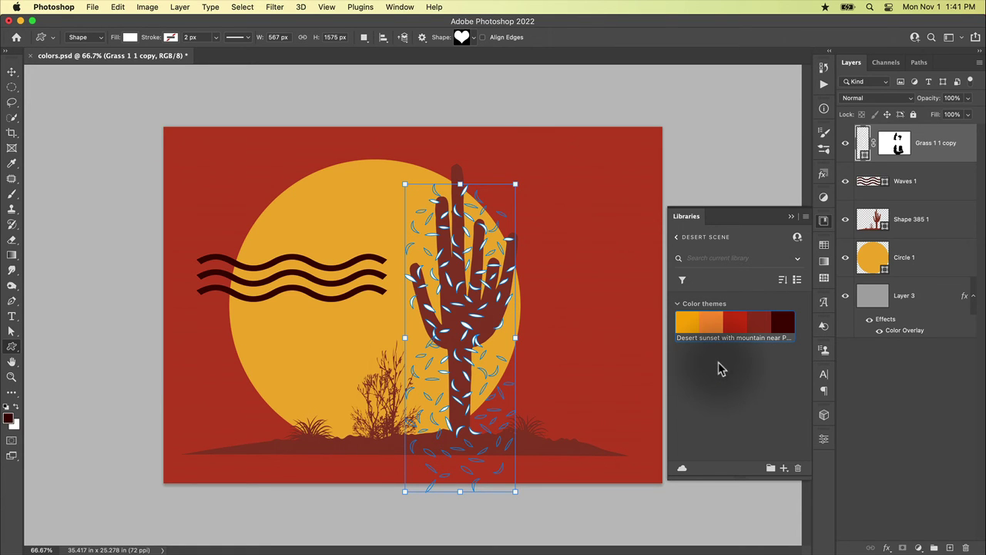
{"action": "left_click", "coordinate": [781, 326]}
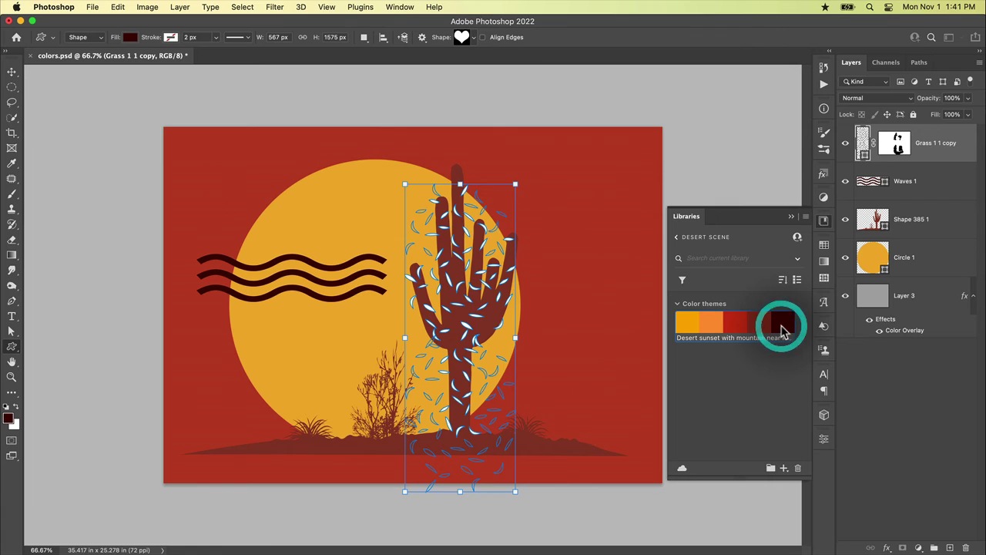
{"action": "key", "text": "v"}
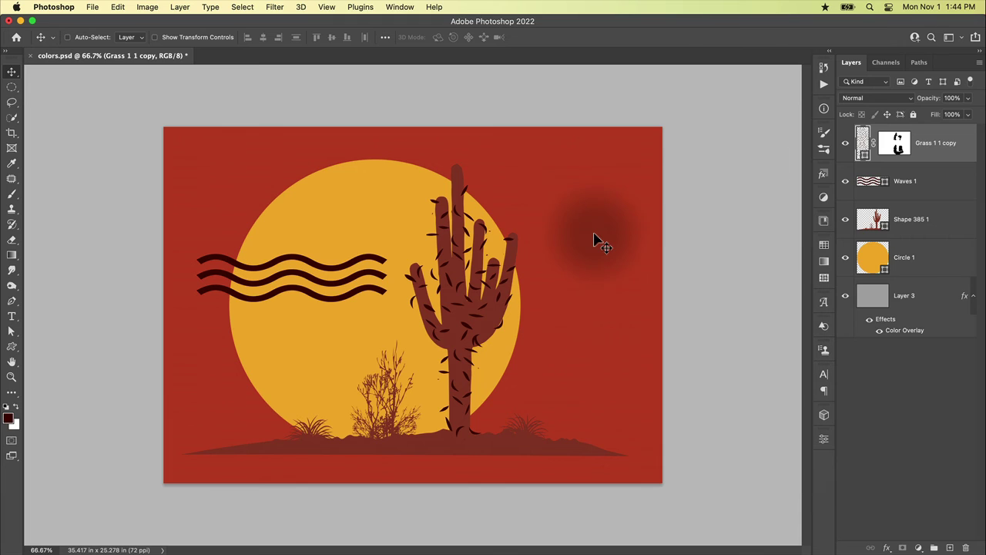
Step: Show the Swatches panel and import the downloaded AdobeColor desert sunset .ase file
{"action": "left_click_drag", "start_coordinate": [594, 235], "coordinate": [407, 38]}
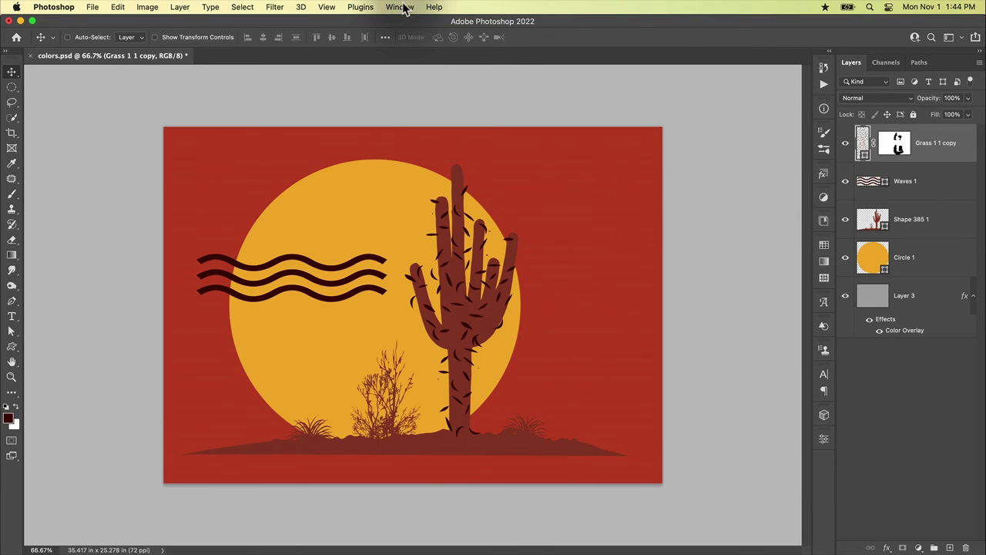
{"action": "left_click", "coordinate": [401, 7]}
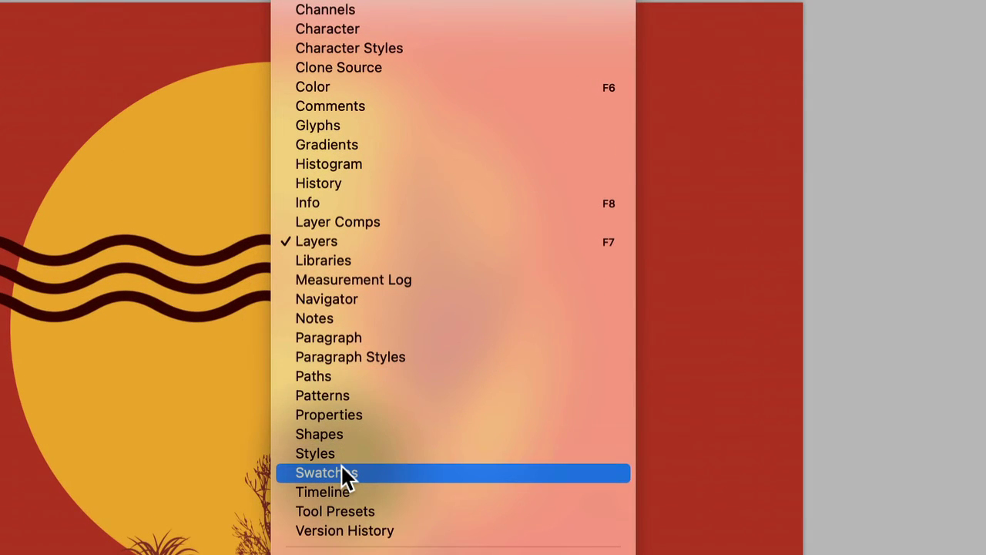
{"action": "left_click", "coordinate": [342, 472]}
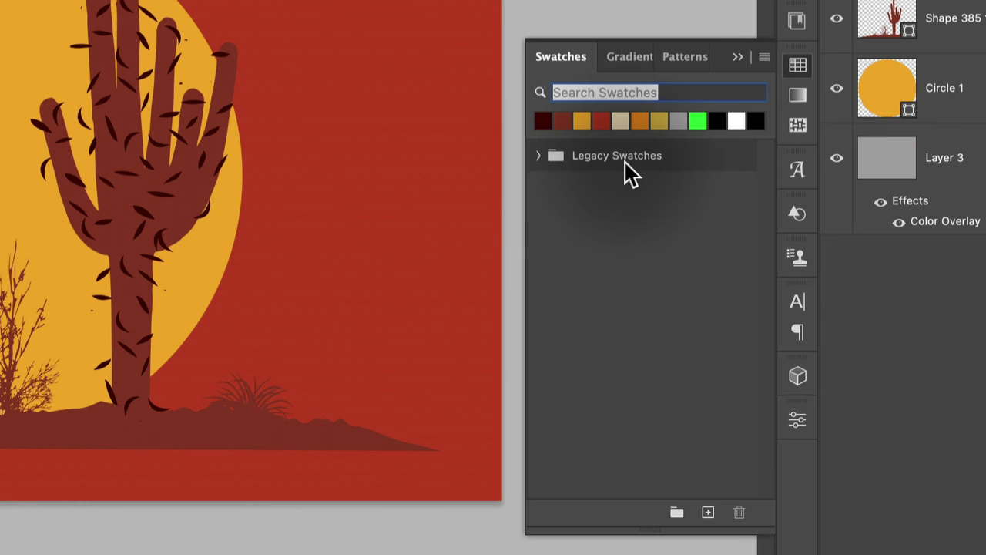
{"action": "left_click", "coordinate": [764, 57]}
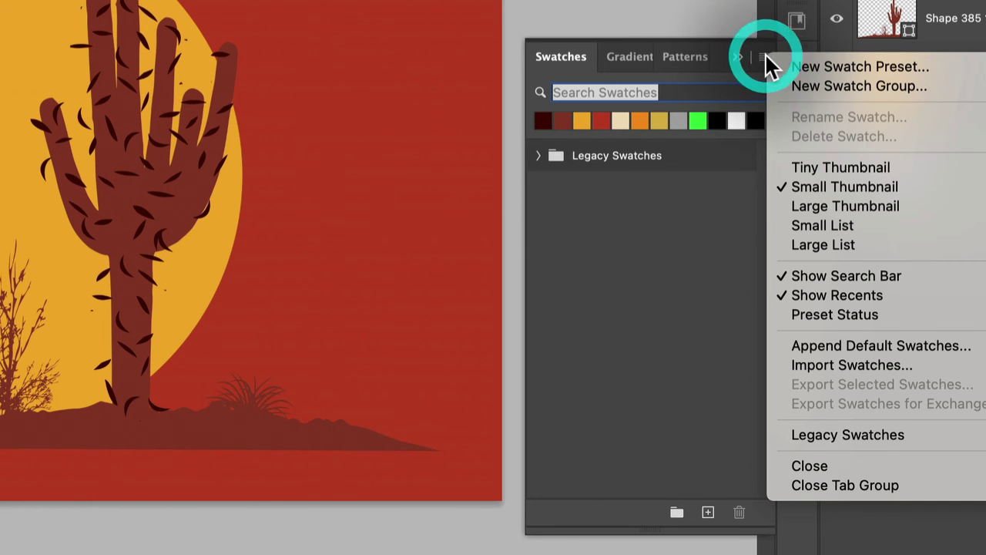
{"action": "left_click", "coordinate": [842, 361]}
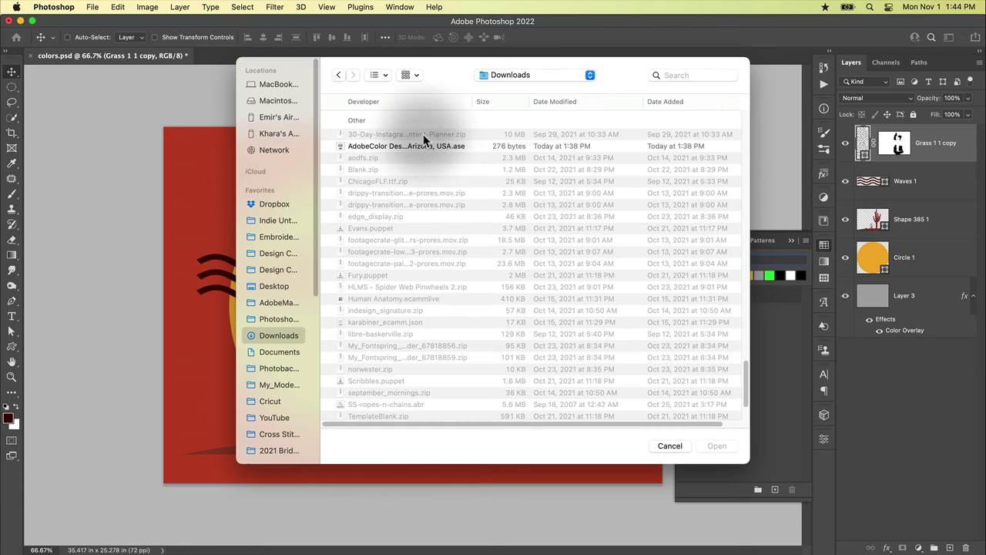
{"action": "left_click", "coordinate": [429, 145]}
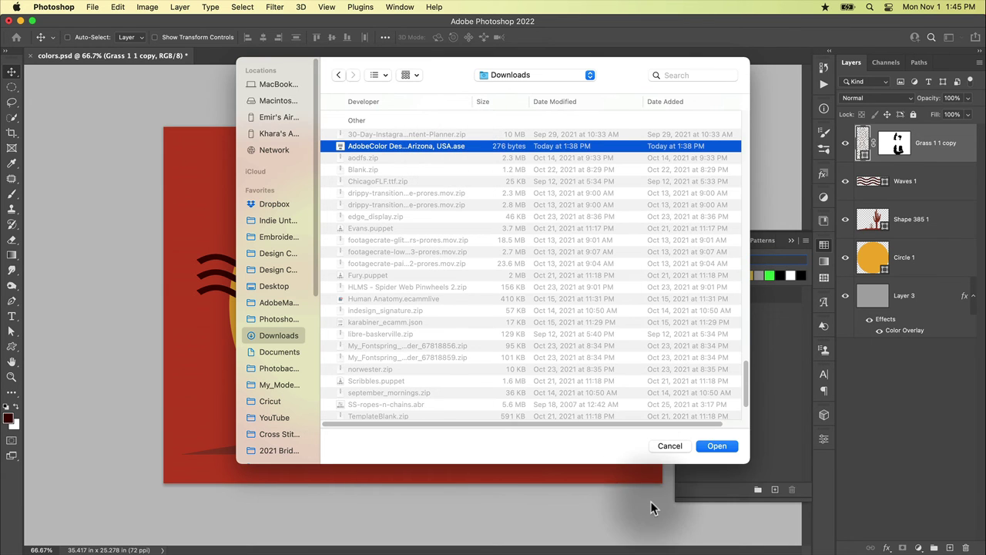
{"action": "left_click", "coordinate": [716, 446]}
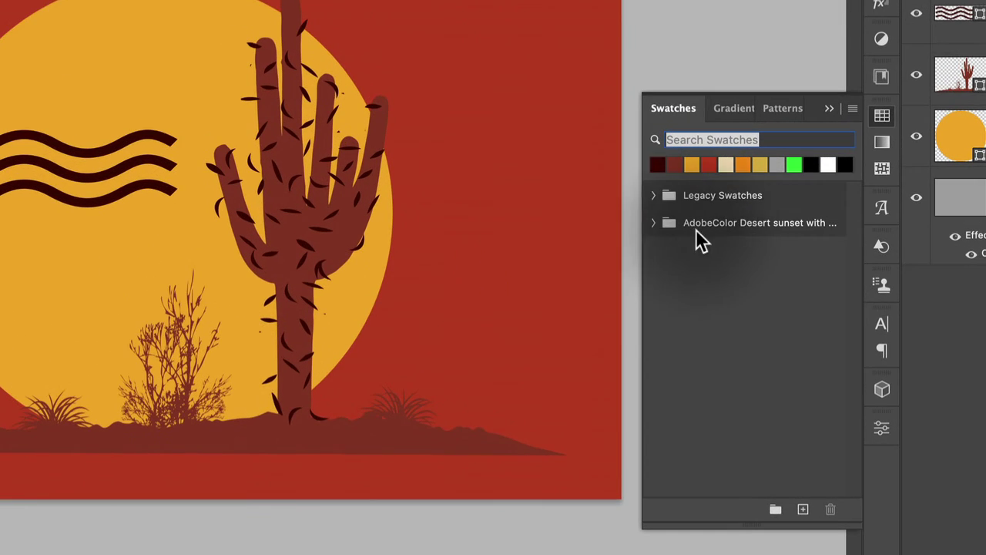
Step: Rename the imported AdobeColor swatch group to 'Desert'
{"action": "left_click", "coordinate": [653, 223]}
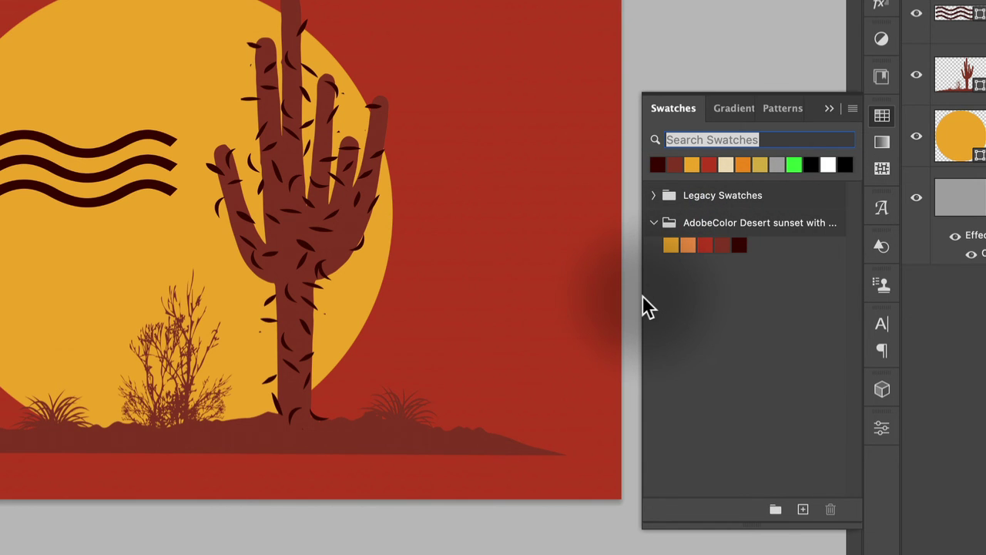
{"action": "left_click_drag", "start_coordinate": [640, 298], "coordinate": [374, 313]}
{"action": "right_click", "coordinate": [607, 220]}
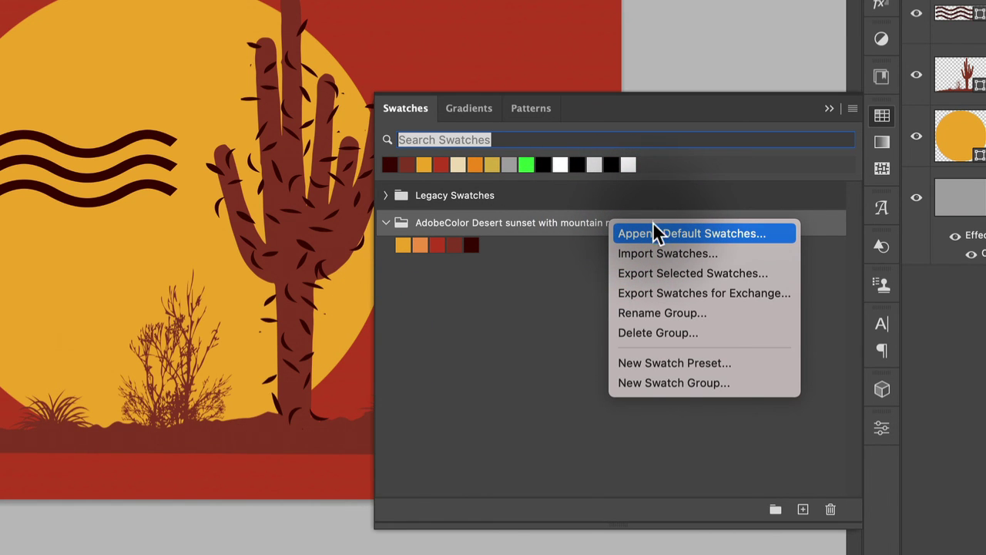
{"action": "left_click", "coordinate": [654, 313]}
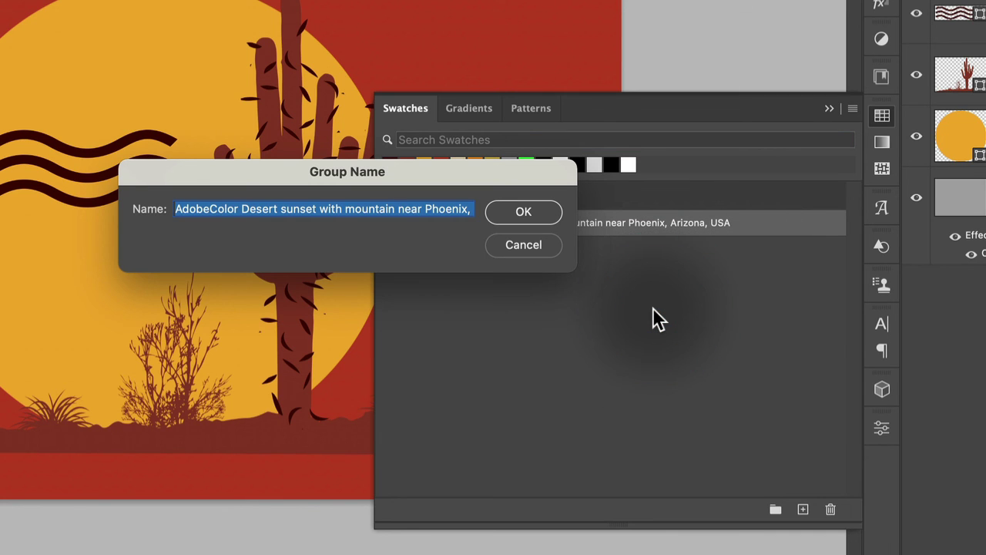
{"action": "type", "text": "Desert"}
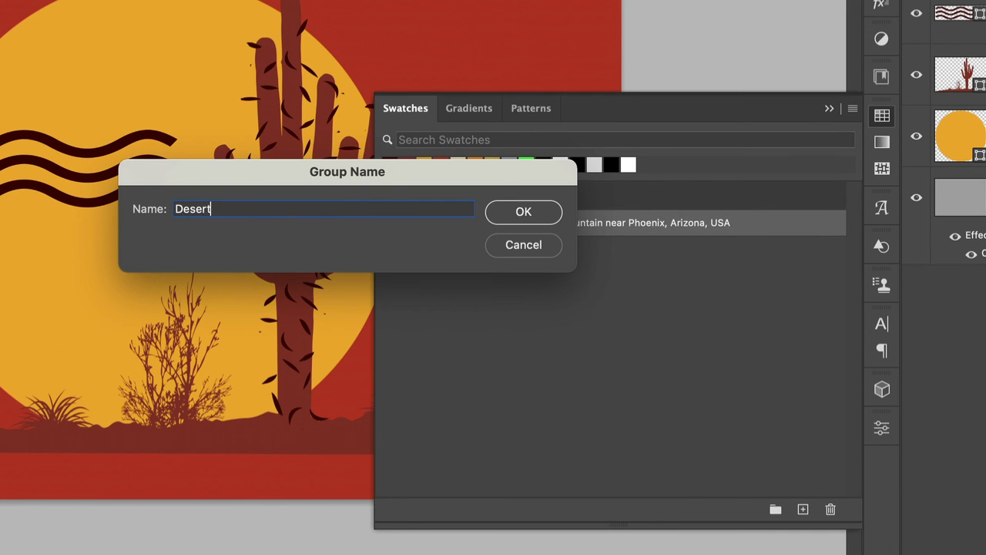
{"action": "key", "text": "Return"}
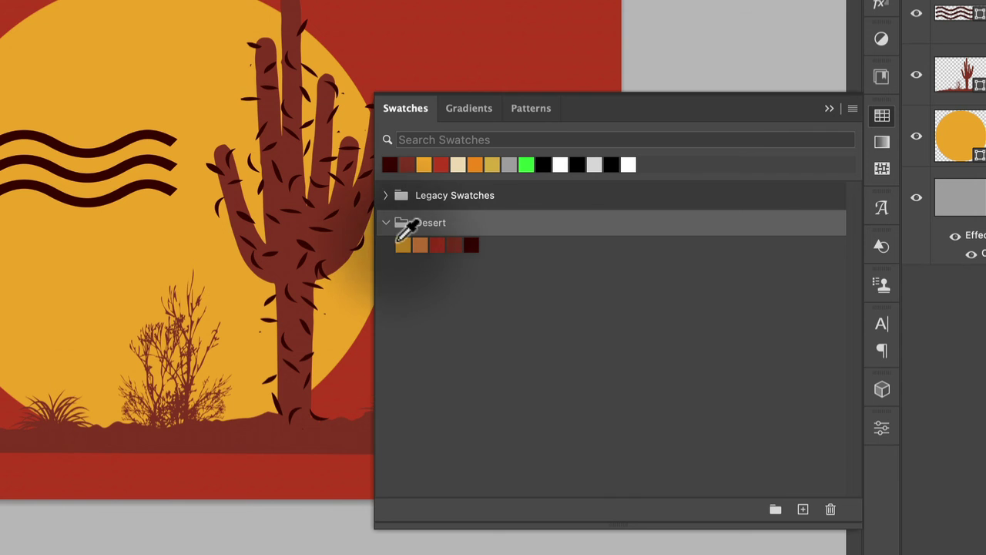
{"action": "left_click_drag", "start_coordinate": [373, 305], "coordinate": [663, 305]}
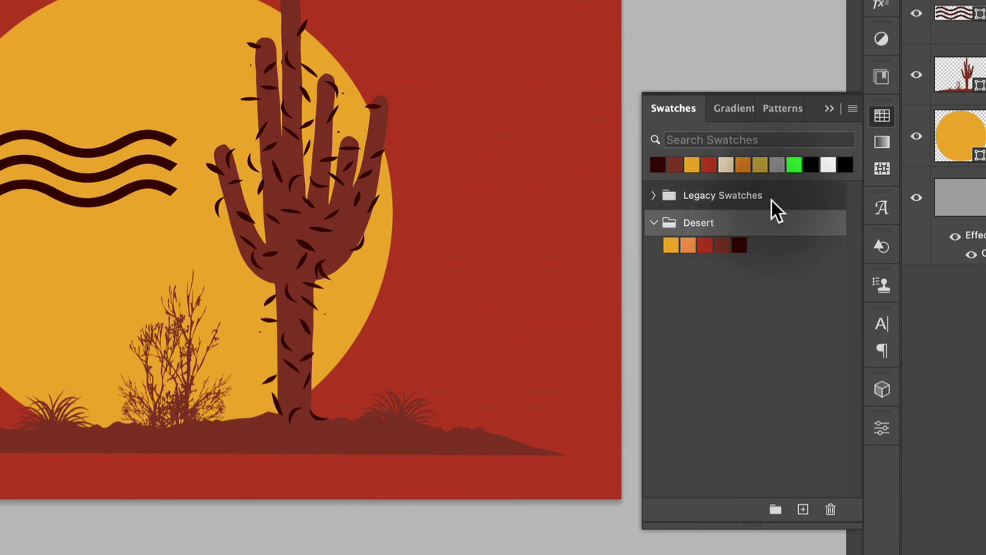